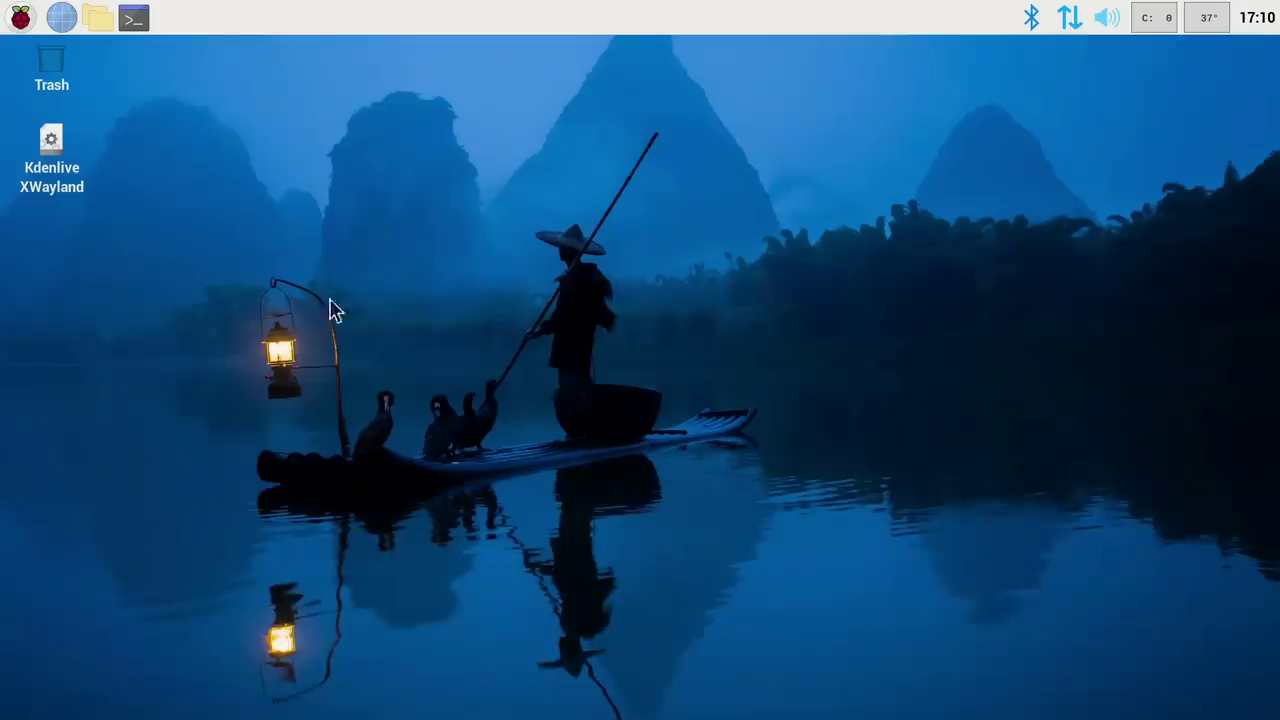
# Step: Launch Kdenlive from the application menu's Sound & Video section
pyautogui.click(20, 18)
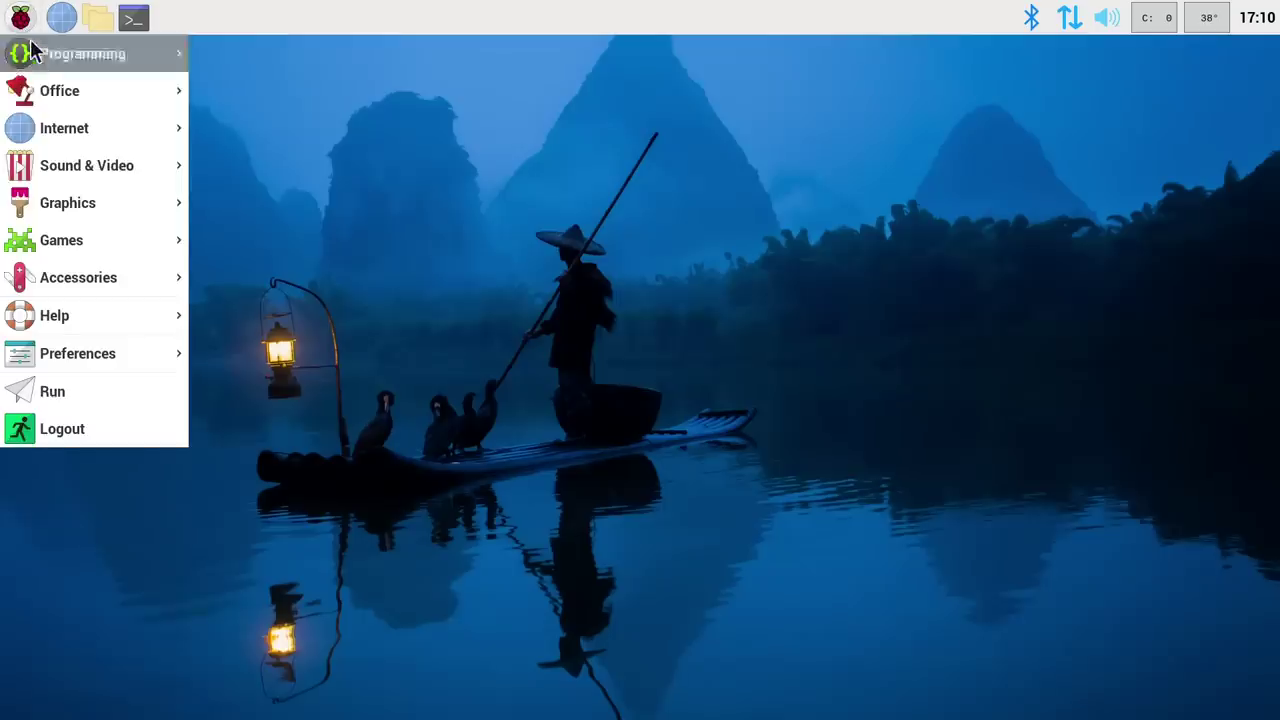
pyautogui.moveTo(82, 164)
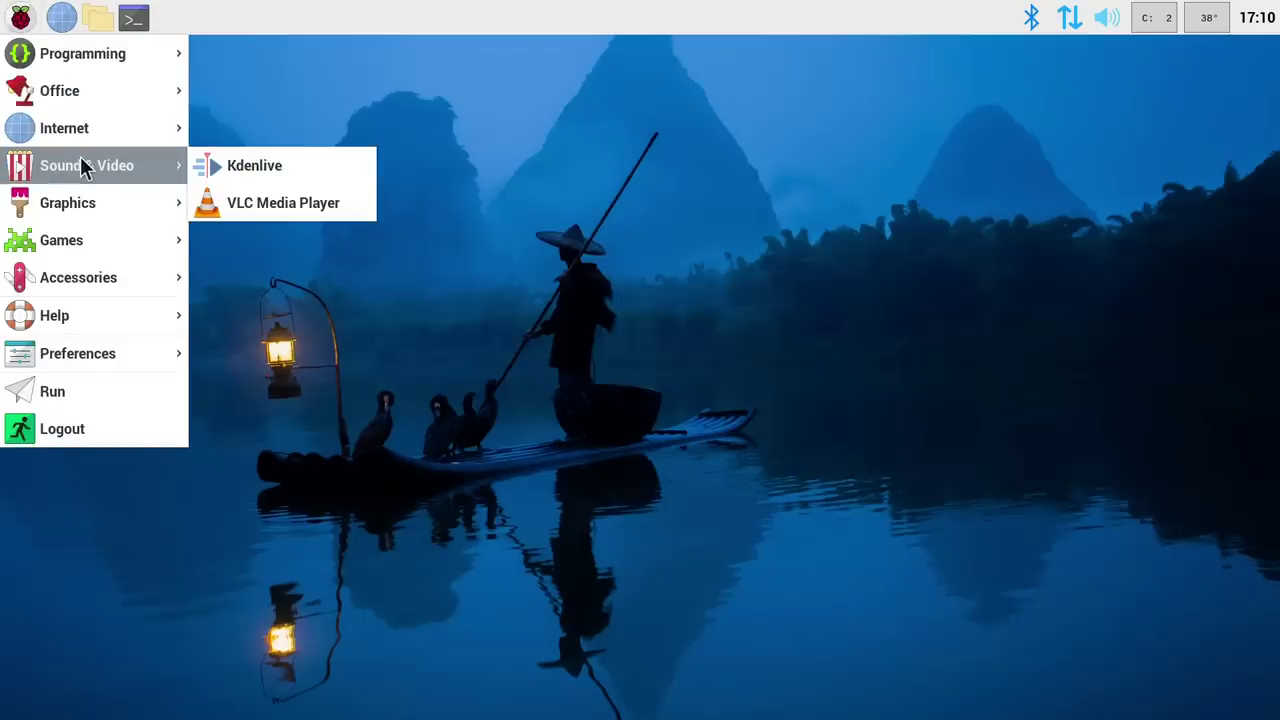
pyautogui.click(251, 166)
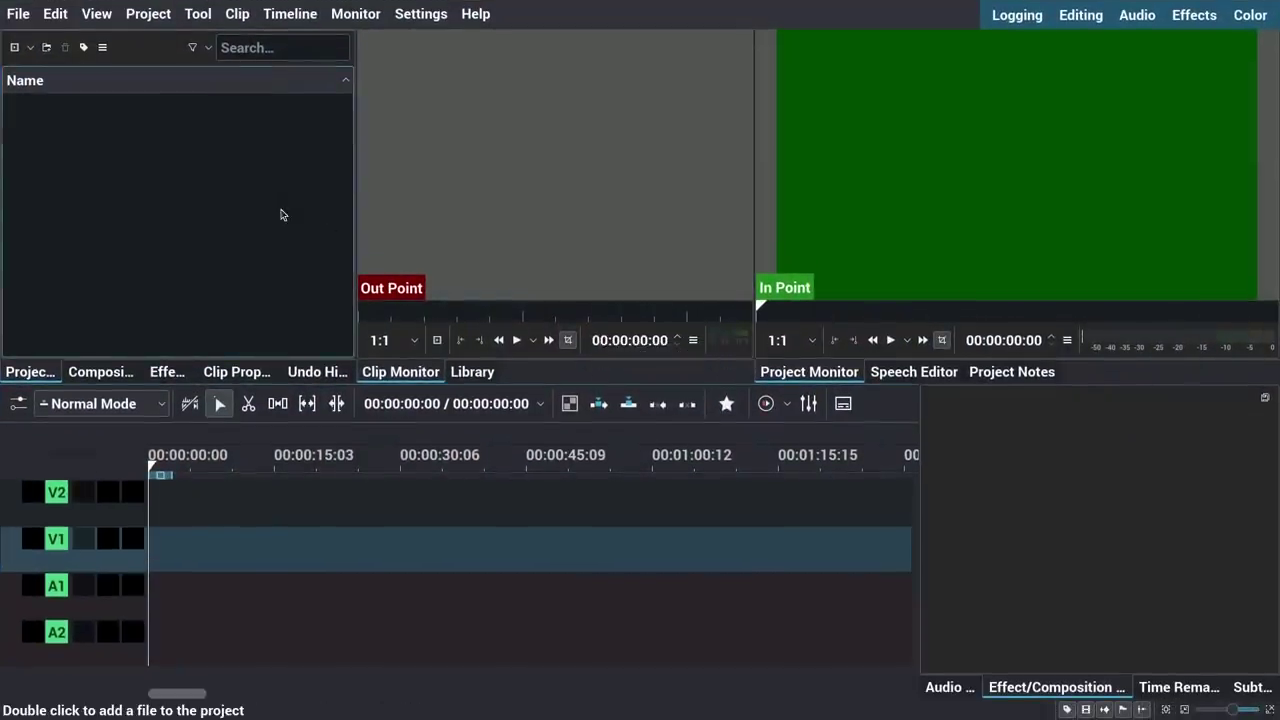
# Step: Open the recent Pi5_Kdenlive_Test_AA project and set the playhead to 00:00:28:15
pyautogui.click(24, 15)
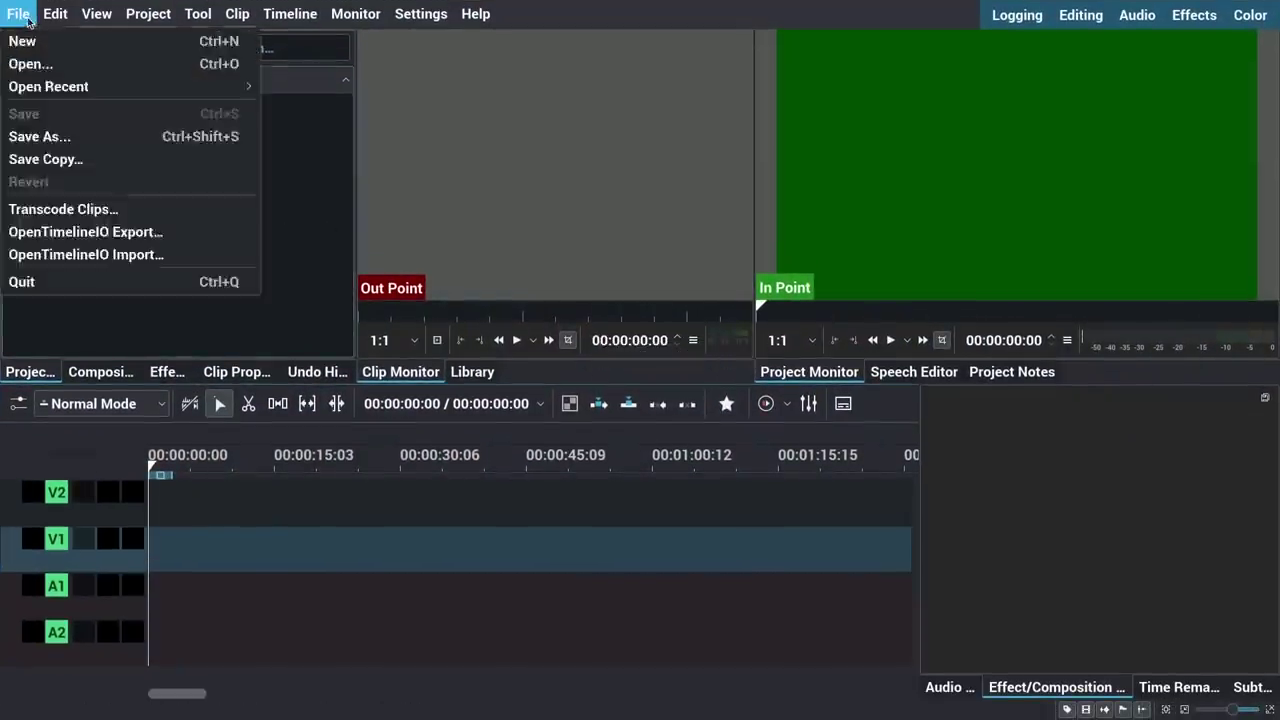
pyautogui.moveTo(90, 86)
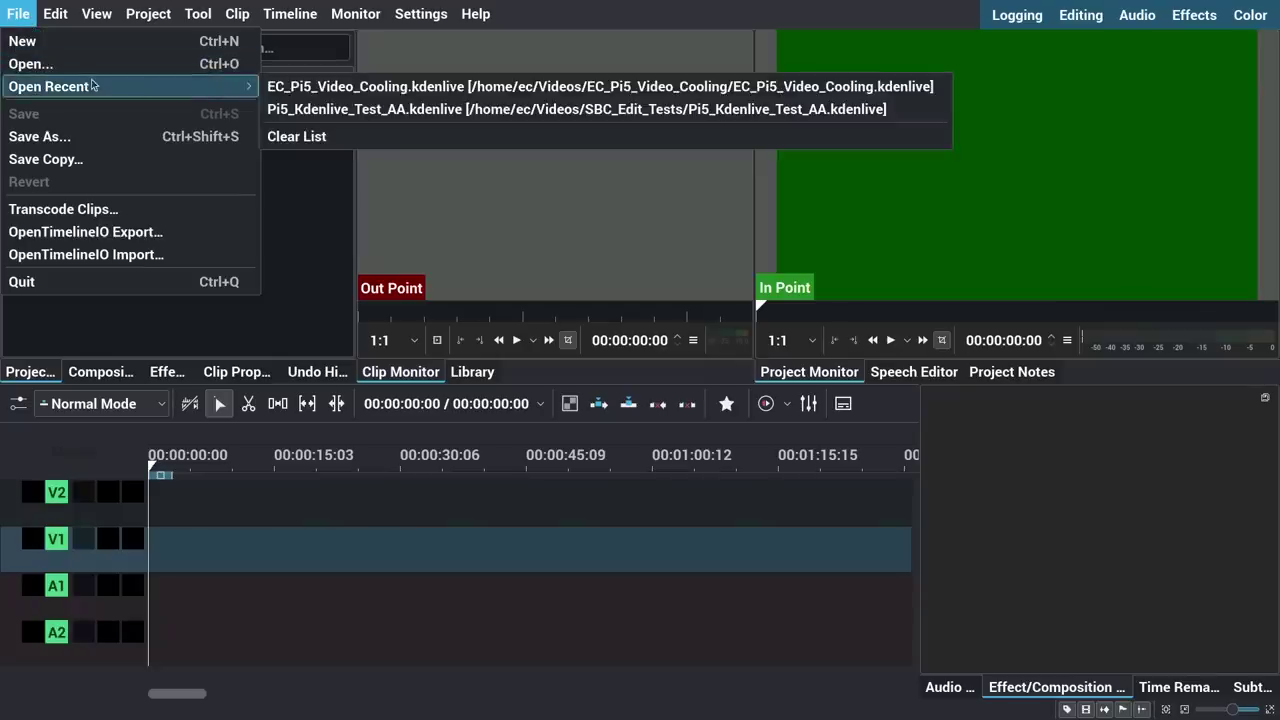
pyautogui.click(315, 117)
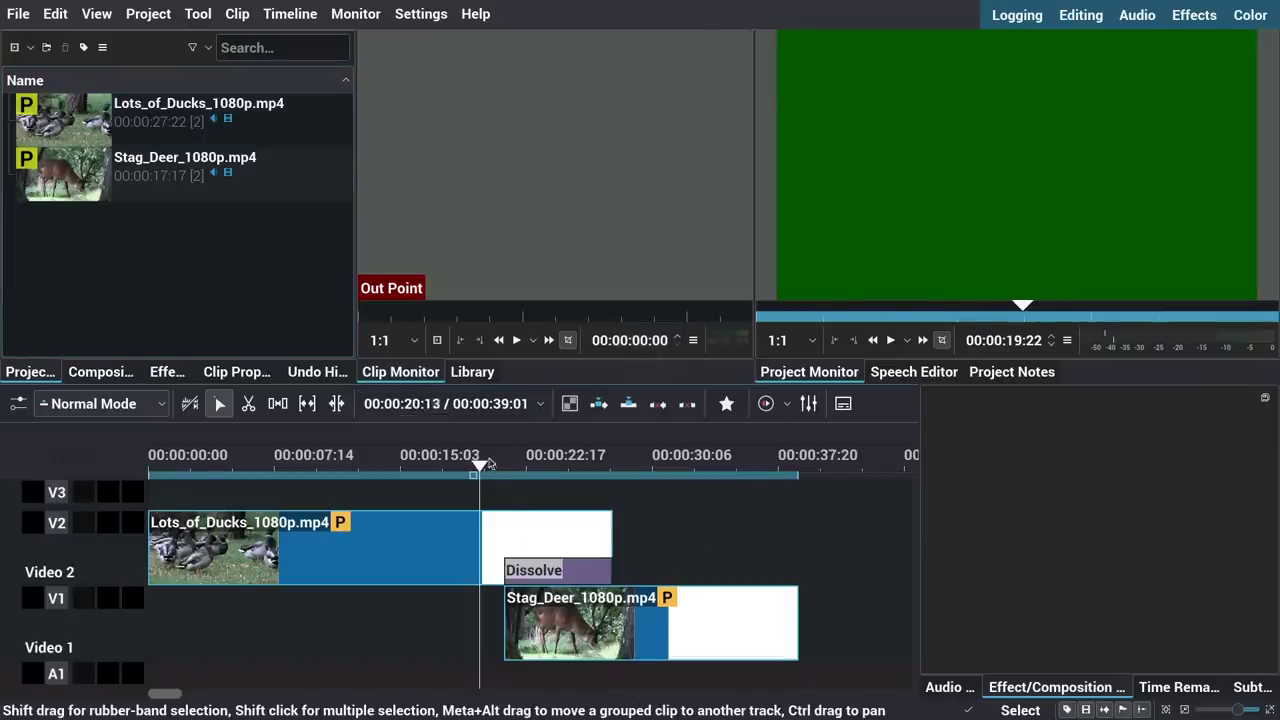
pyautogui.moveTo(484, 466); pyautogui.dragTo(430, 466)
pyautogui.click(625, 535)
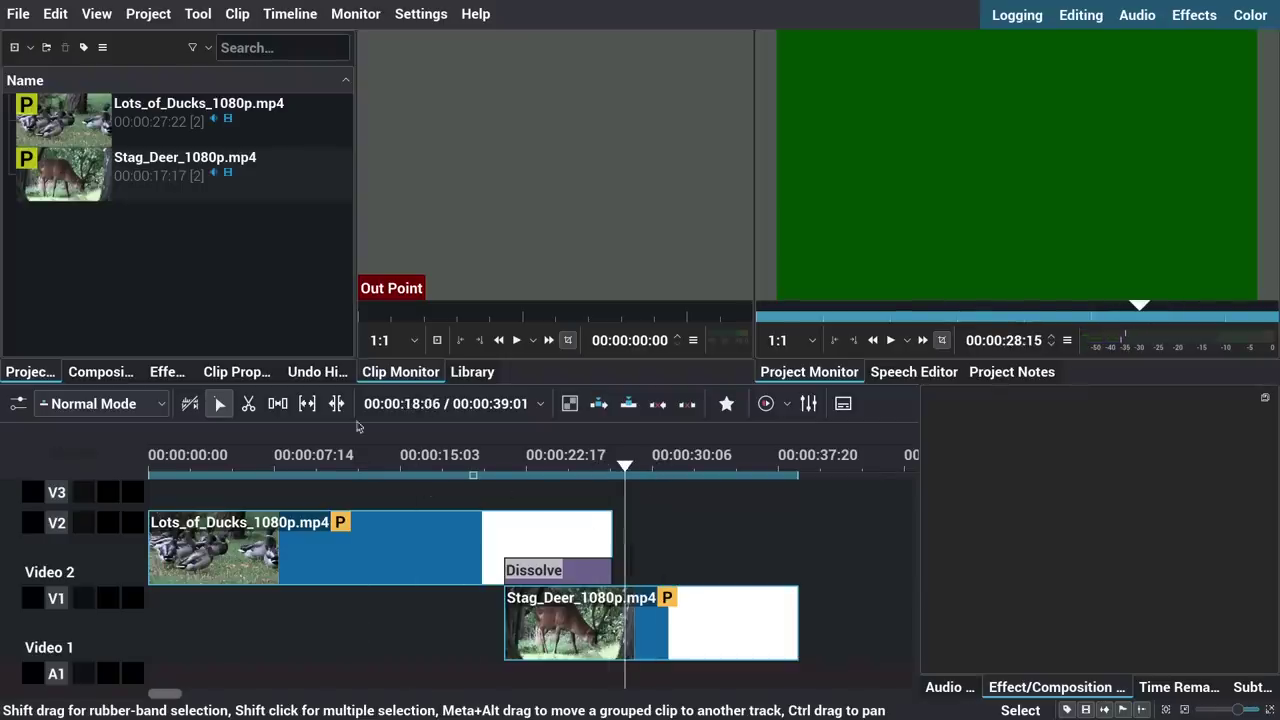
# Step: Quit Kdenlive through File > Quit
pyautogui.click(18, 14)
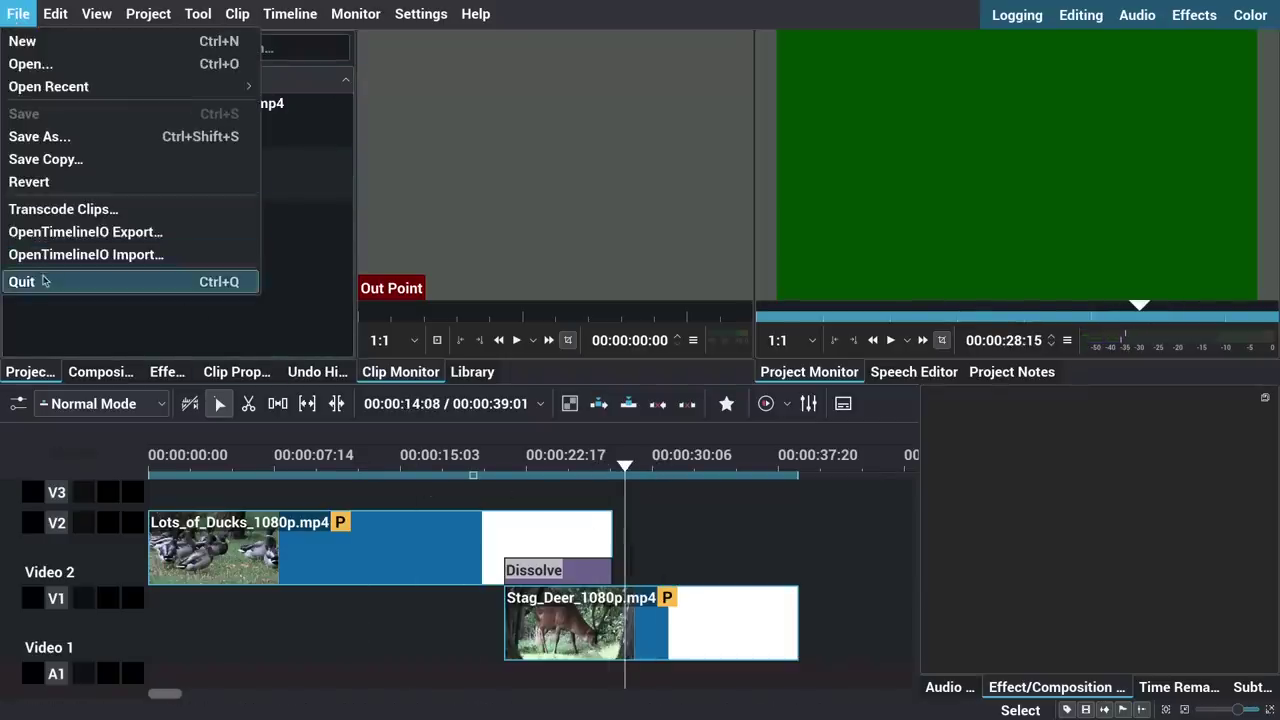
pyautogui.click(42, 281)
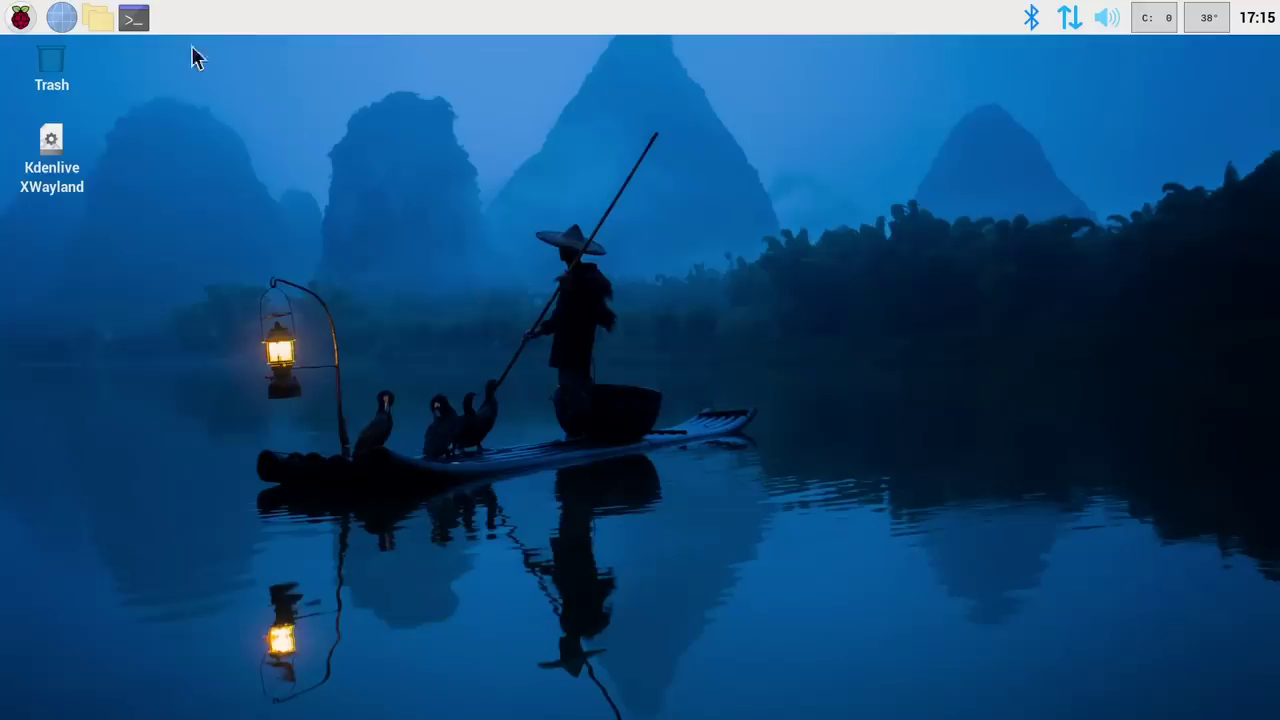
# Step: Launch Kdenlive from a new terminal with the command QT_QPA_PLATFORM=xcb kdenlive
pyautogui.click(135, 18)
pyautogui.write('QT_QPA_PLATFORM=xcb kdenlive')
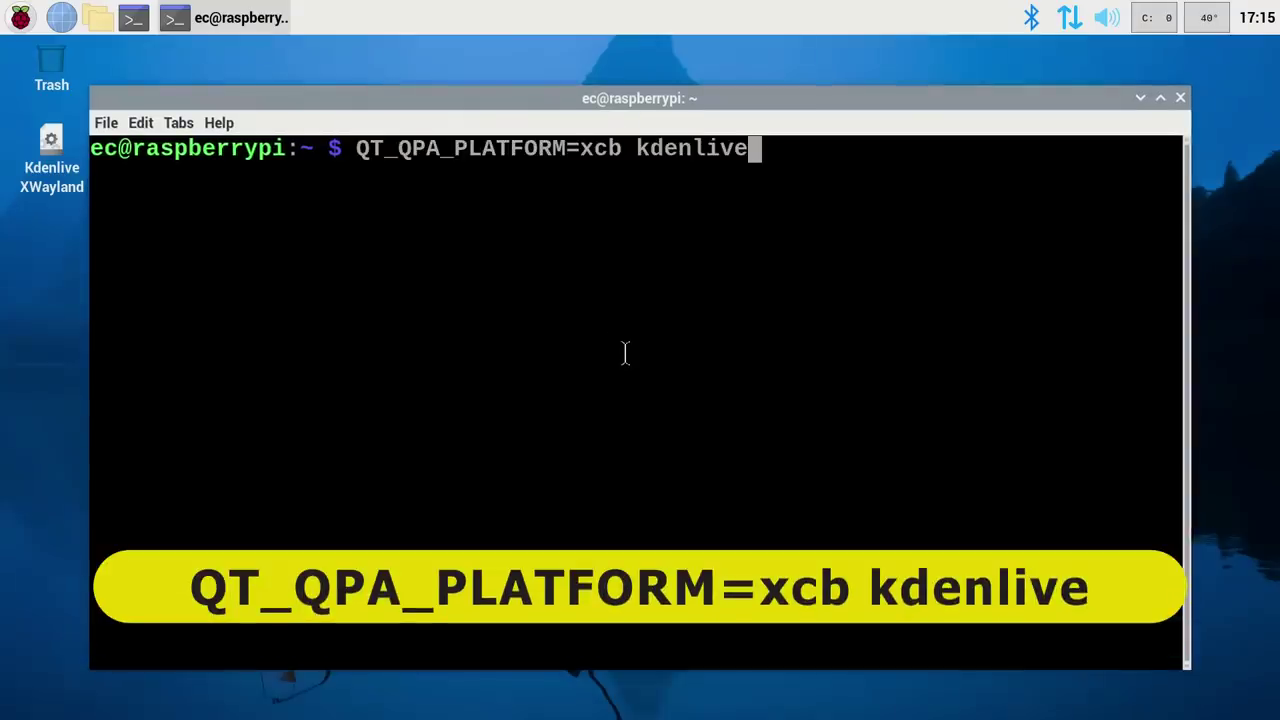
pyautogui.press('Return')
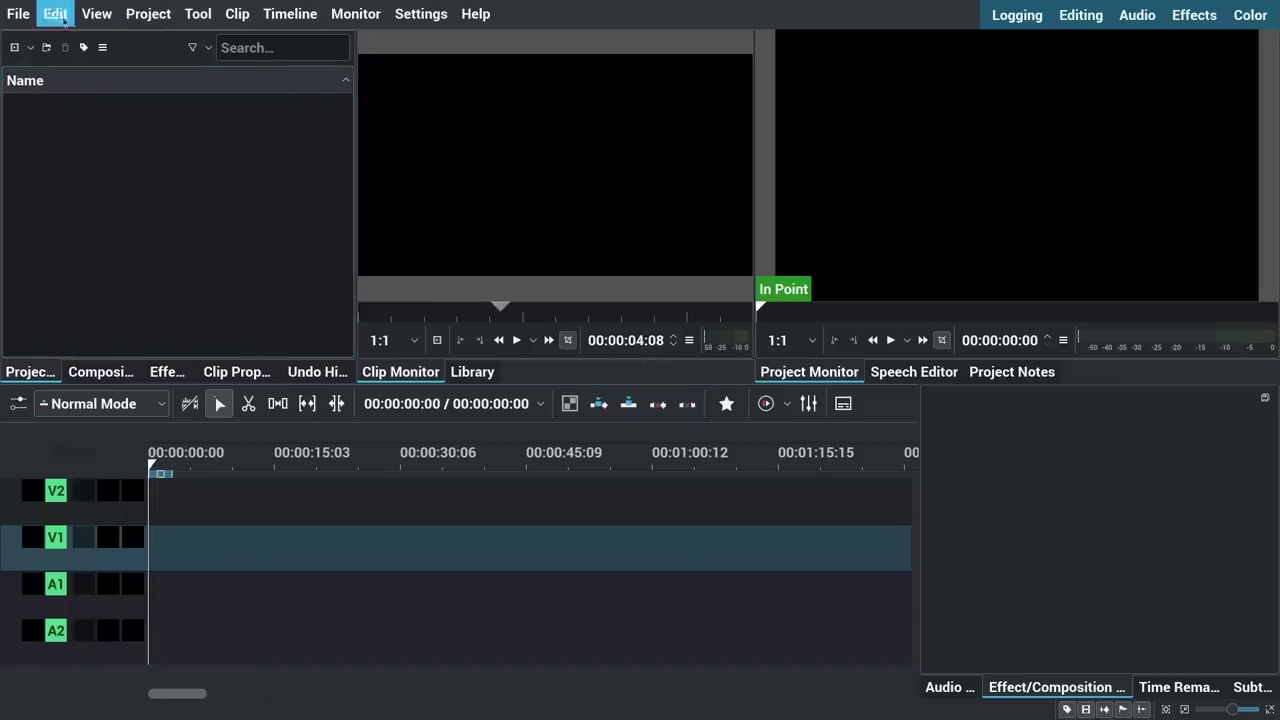
# Step: Reopen the Pi5_Kdenlive_Test_AA project from the recent files list
pyautogui.click(20, 12)
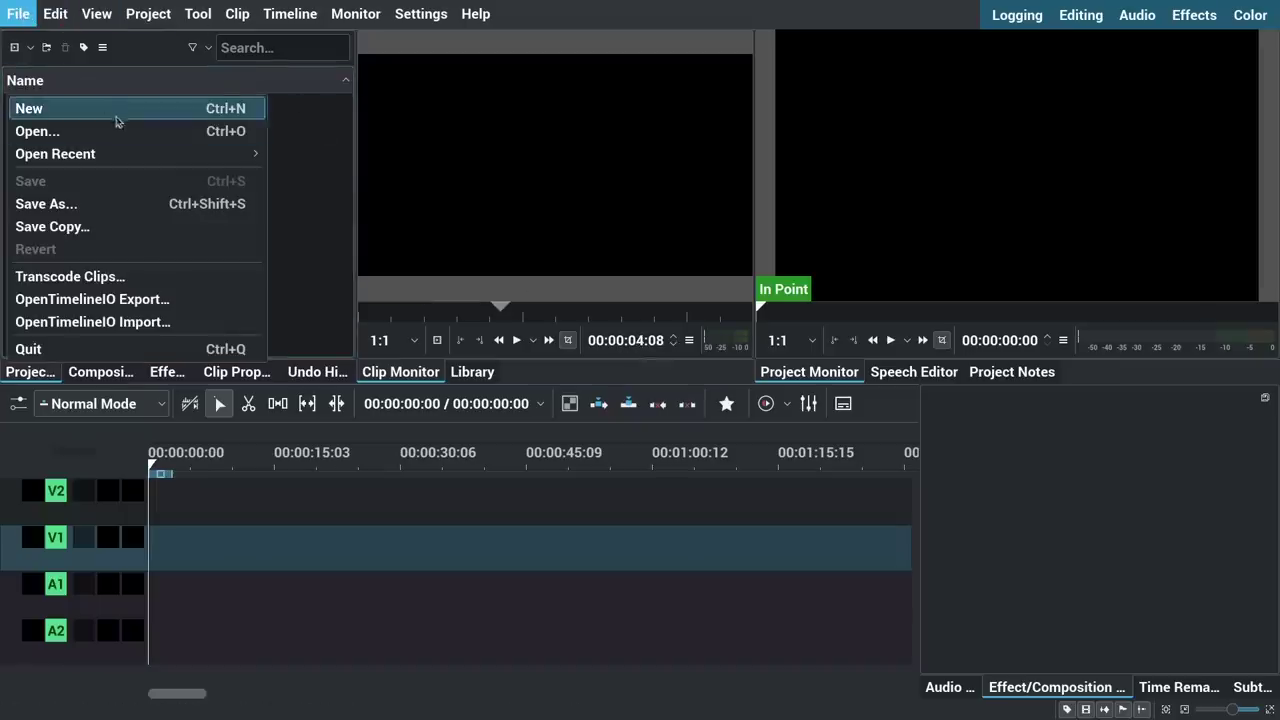
pyautogui.moveTo(138, 157)
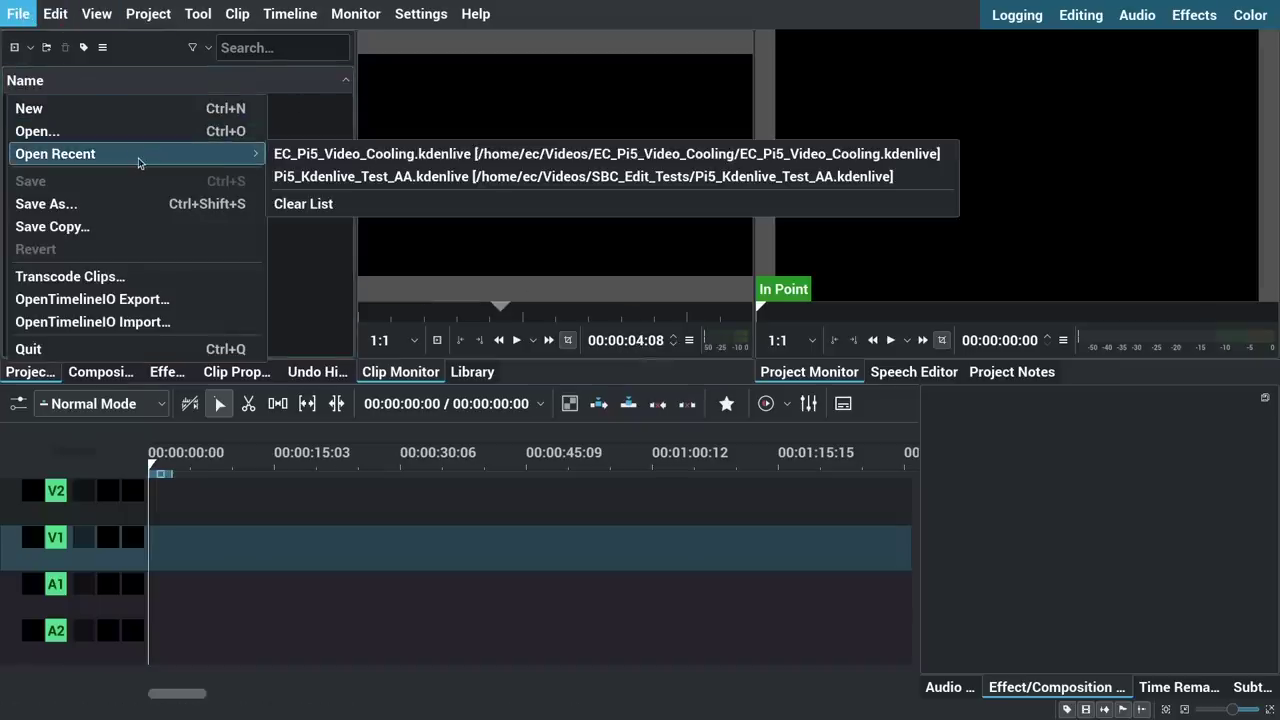
pyautogui.click(319, 177)
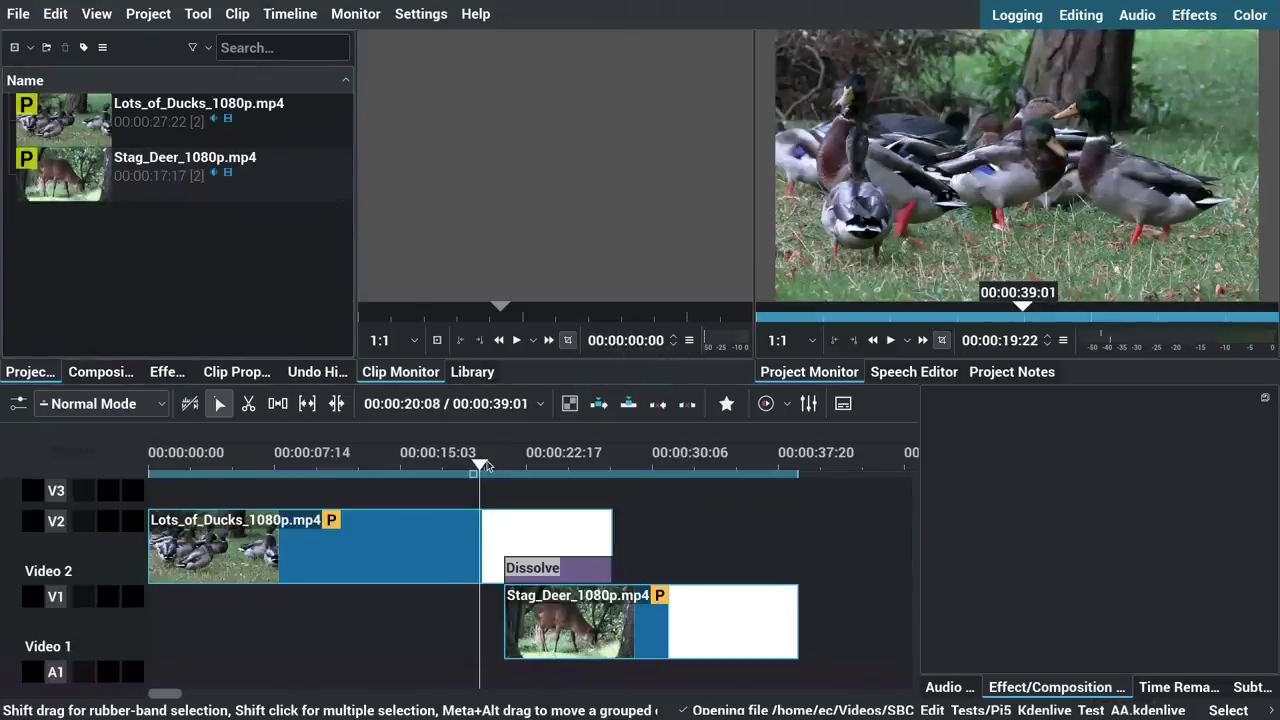
# Step: Play the edit from about 14 seconds, then scrub back to the ducks near 19 seconds
pyautogui.moveTo(485, 465); pyautogui.dragTo(391, 485)
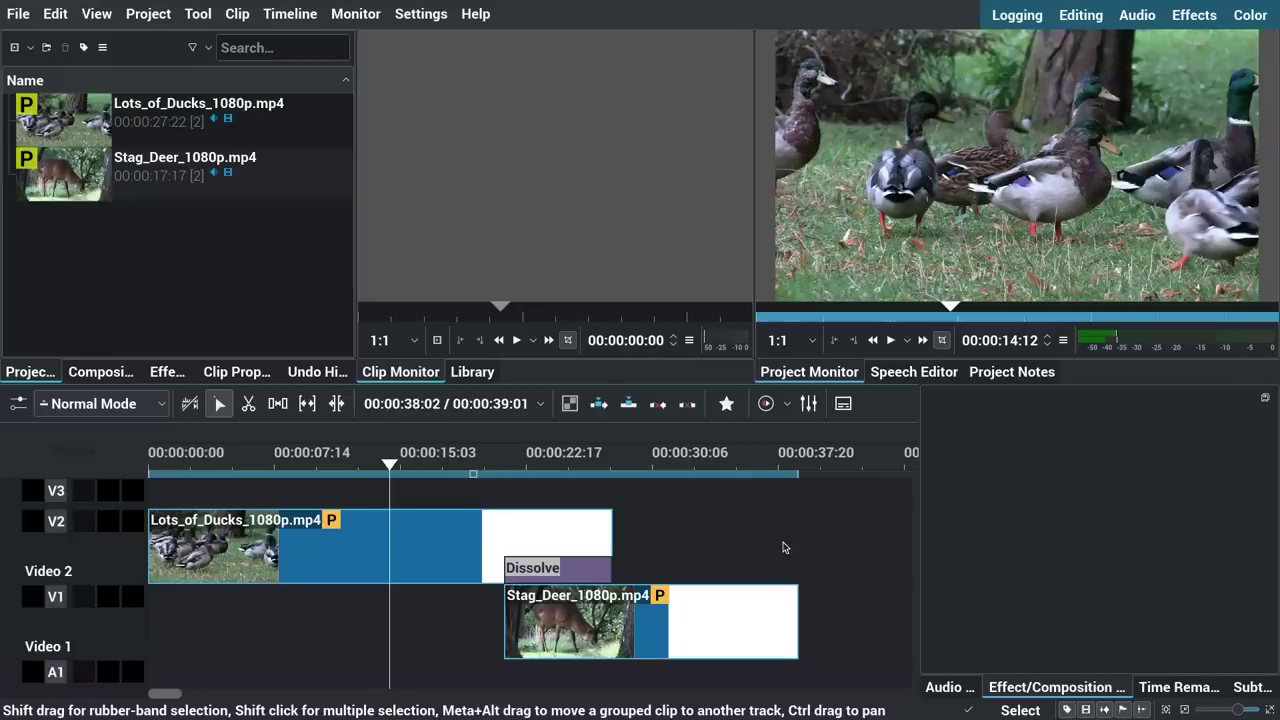
pyautogui.press('space')
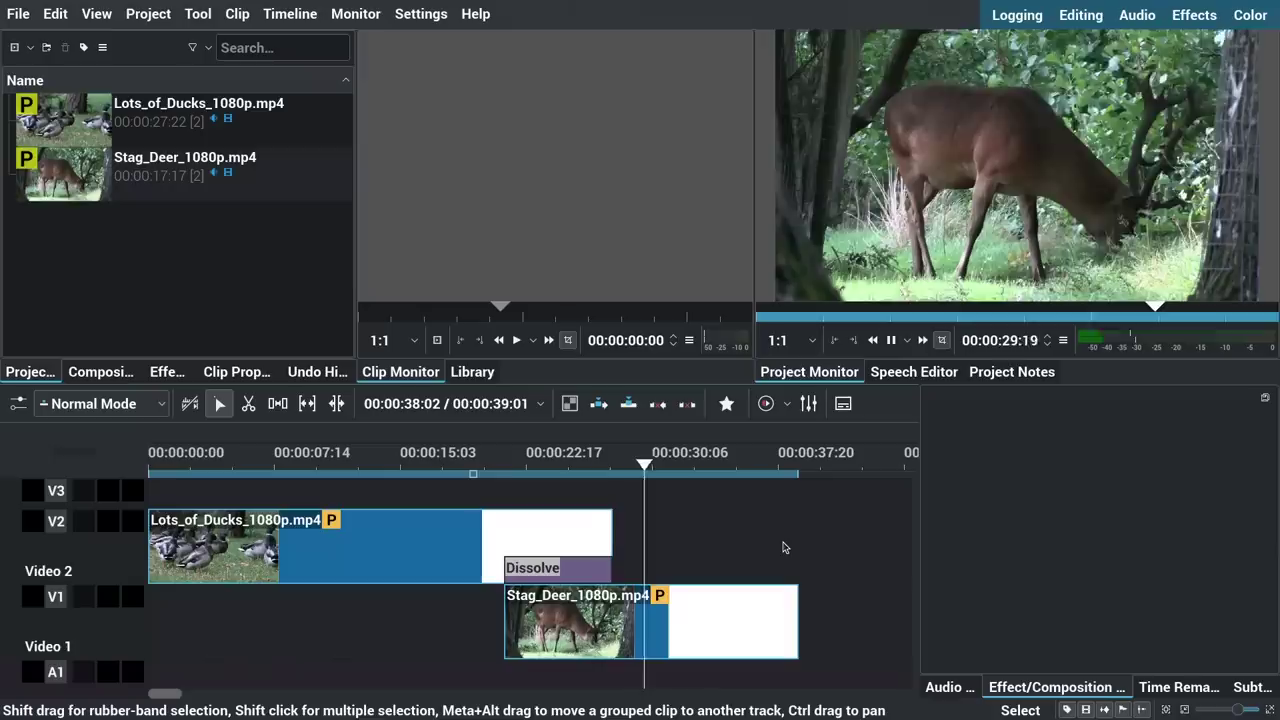
pyautogui.press('space')
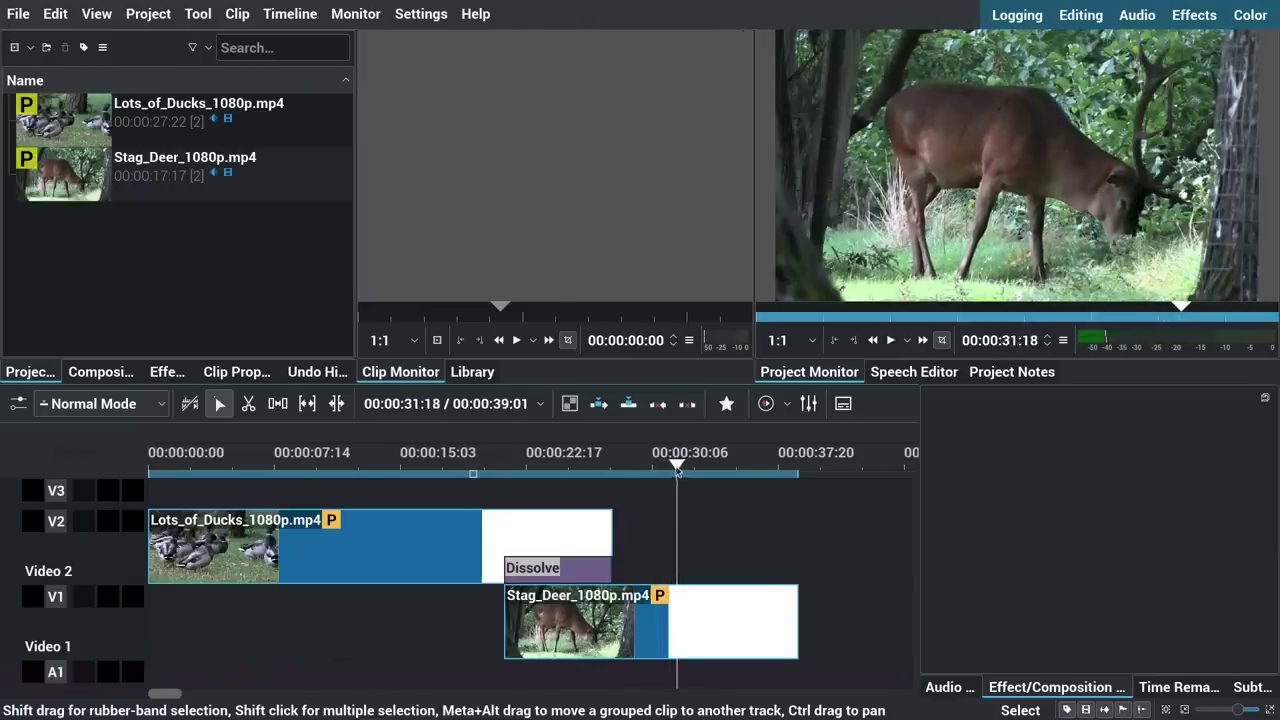
pyautogui.moveTo(677, 470); pyautogui.dragTo(421, 514)
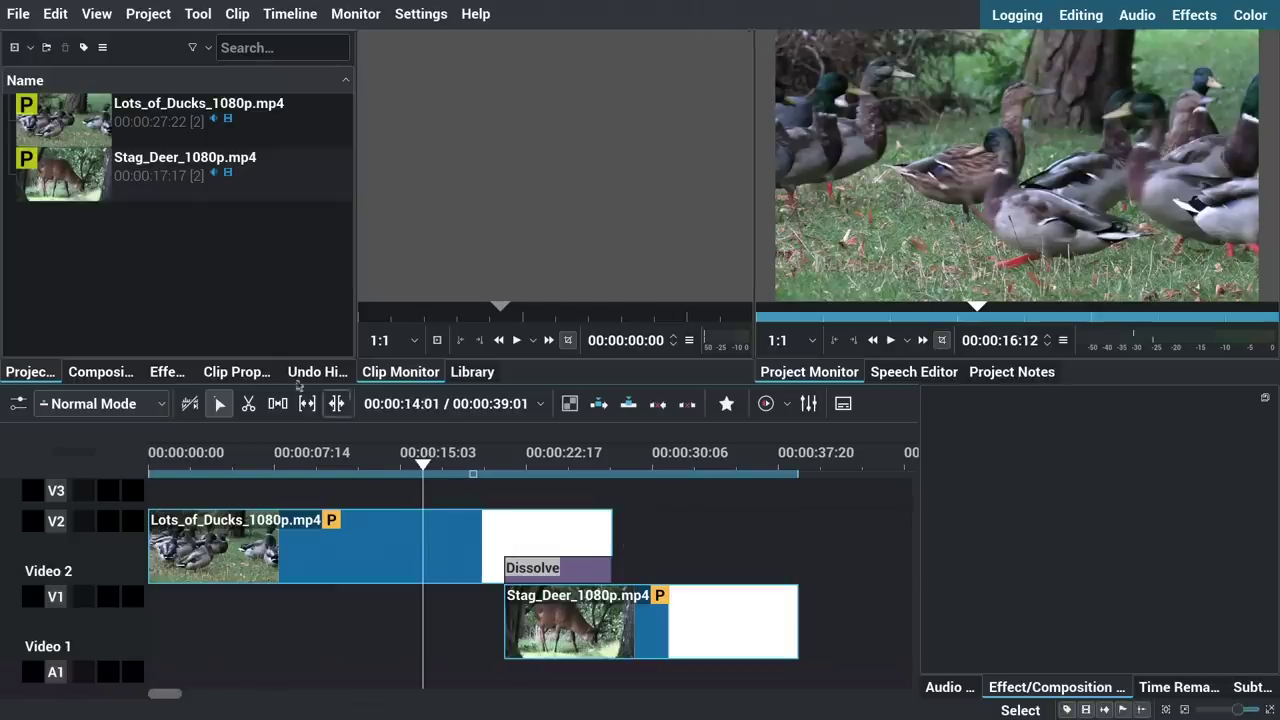
# Step: Quit Kdenlive, close the terminal, and relaunch Kdenlive by executing the Kdenlive XWayland desktop script
pyautogui.click(10, 20)
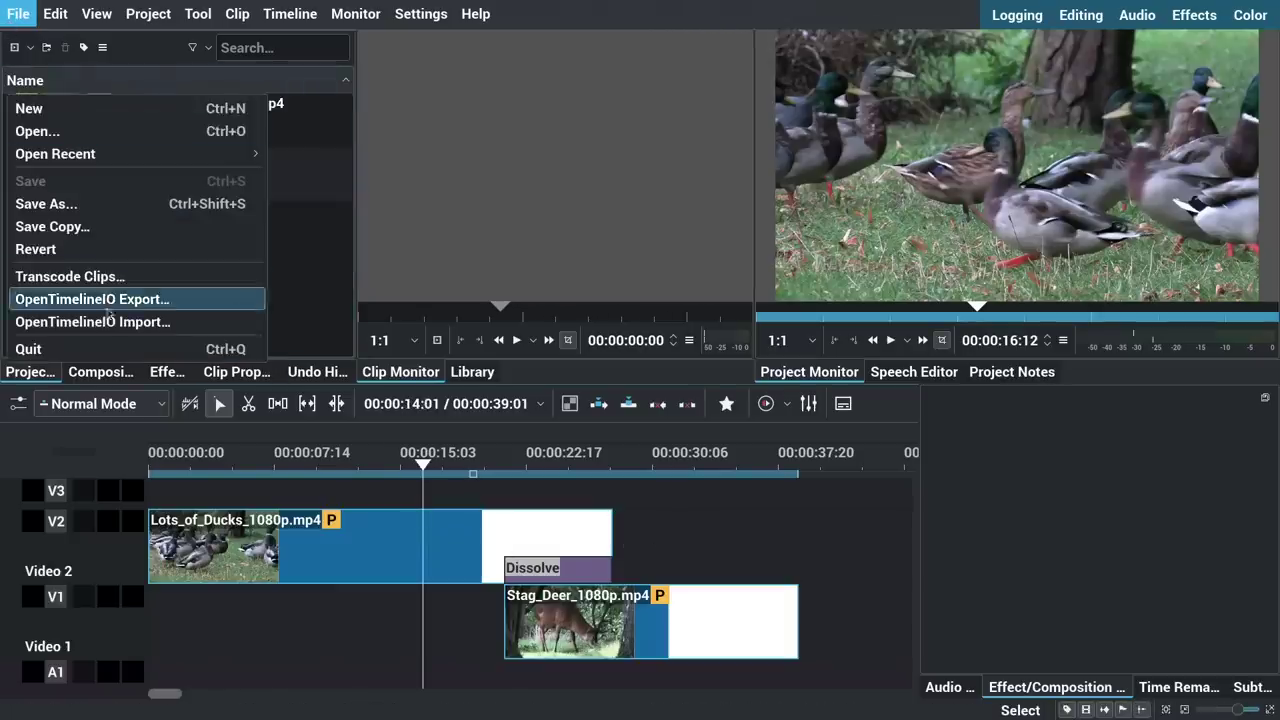
pyautogui.click(28, 349)
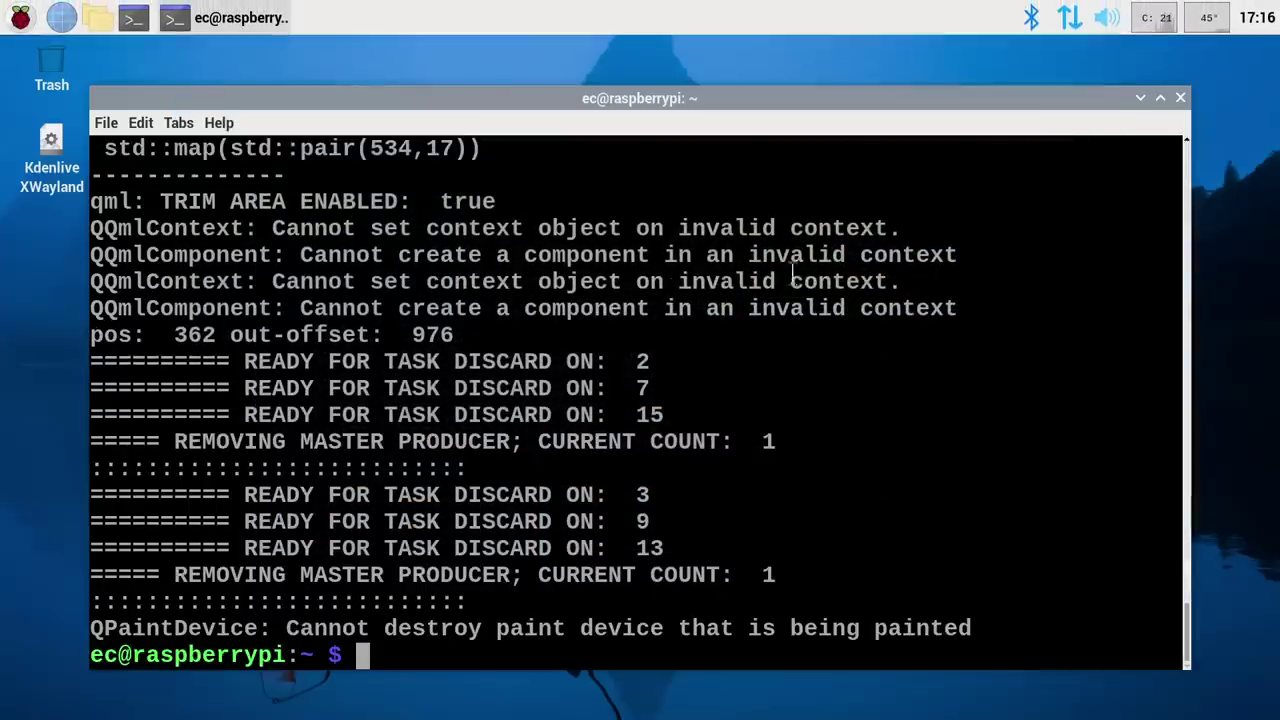
pyautogui.click(1179, 99)
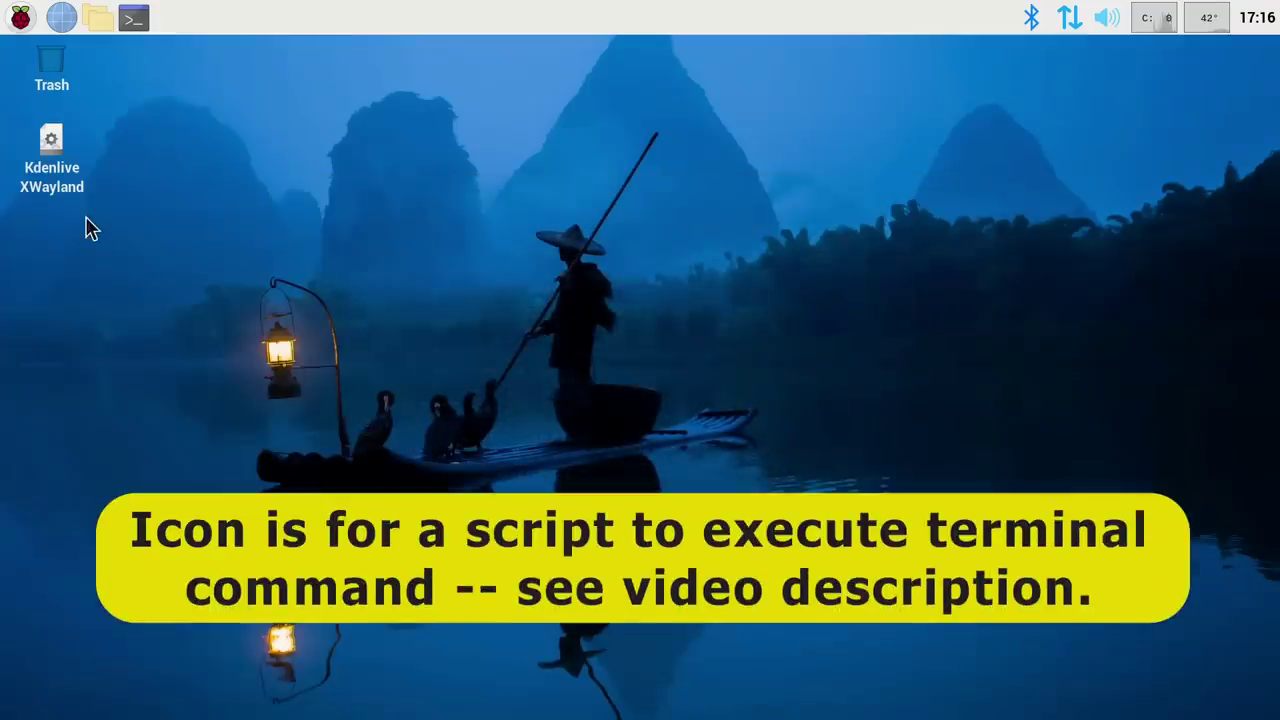
pyautogui.doubleClick(51, 142)
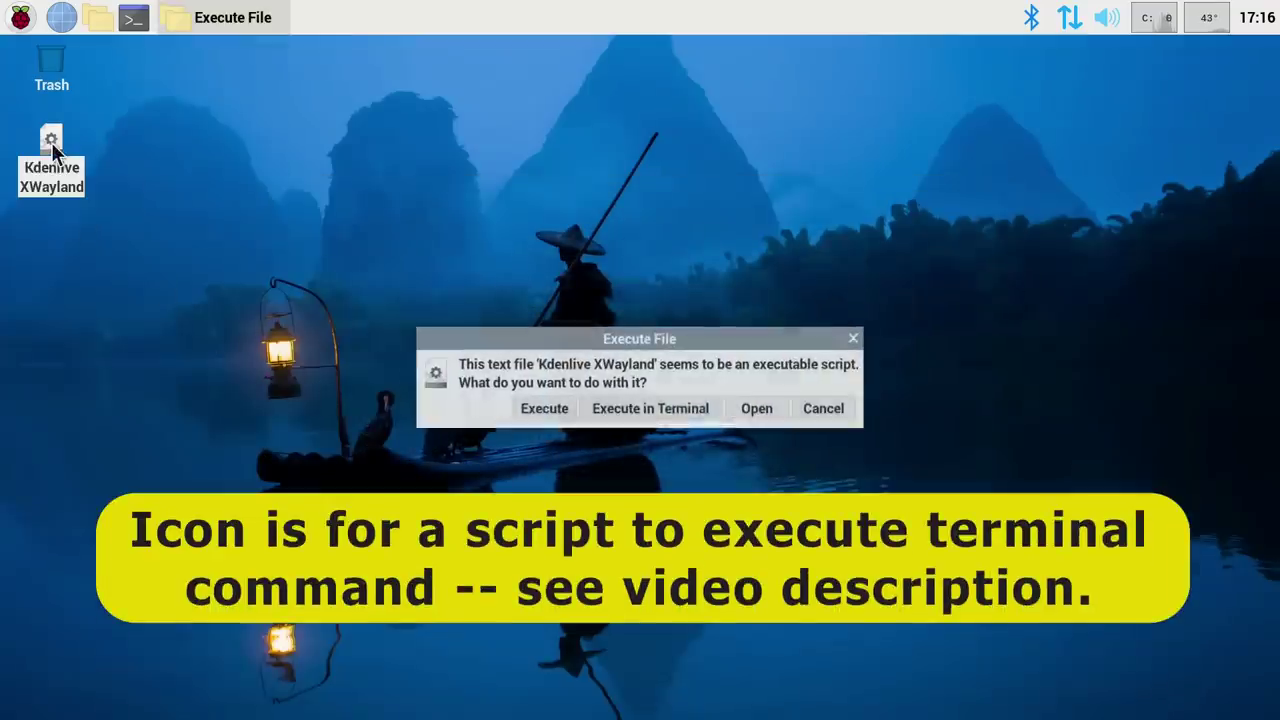
pyautogui.click(543, 410)
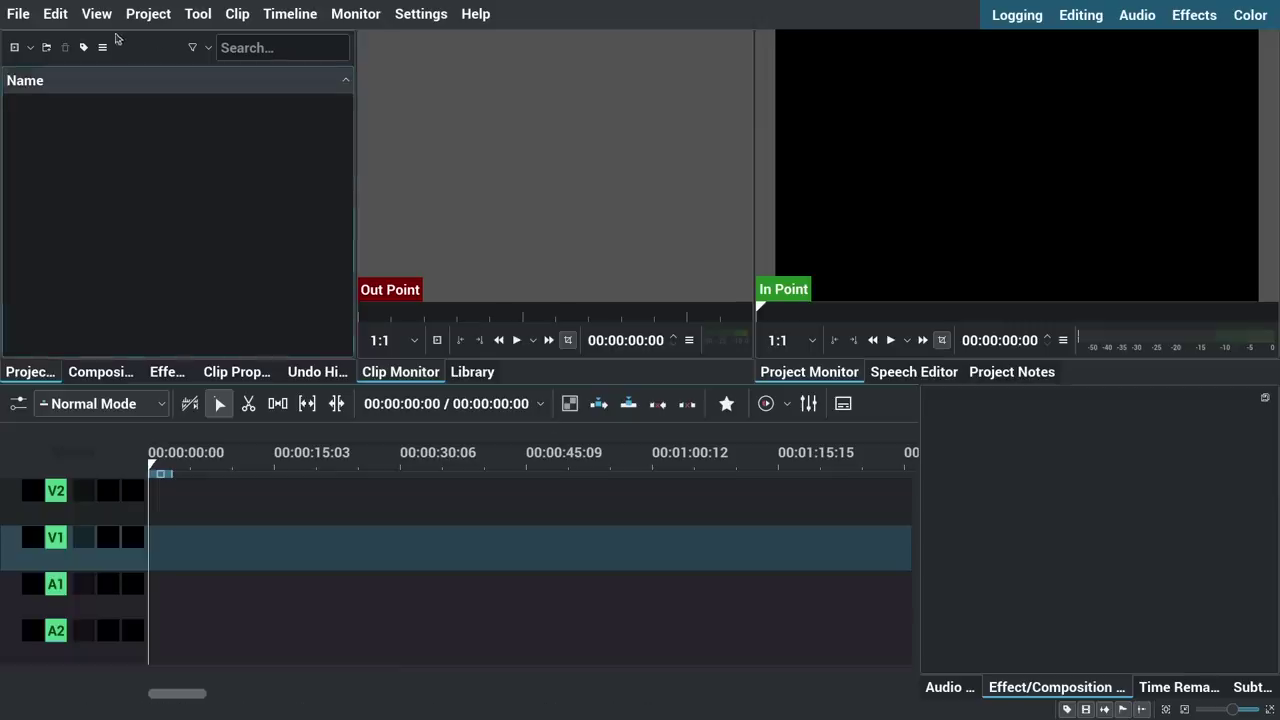
# Step: Reopen Pi5_Kdenlive_Test_AA.kdenlive from File > Open Recent
pyautogui.click(18, 14)
pyautogui.moveTo(119, 163)
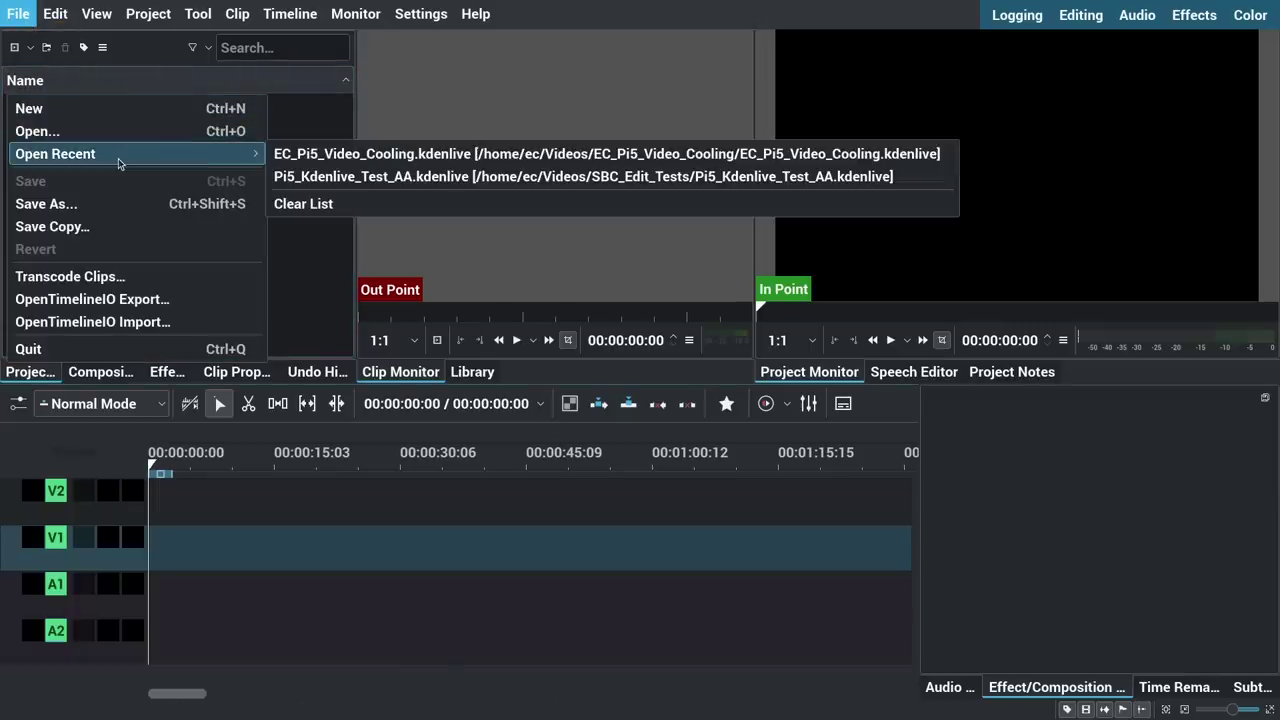
pyautogui.click(379, 178)
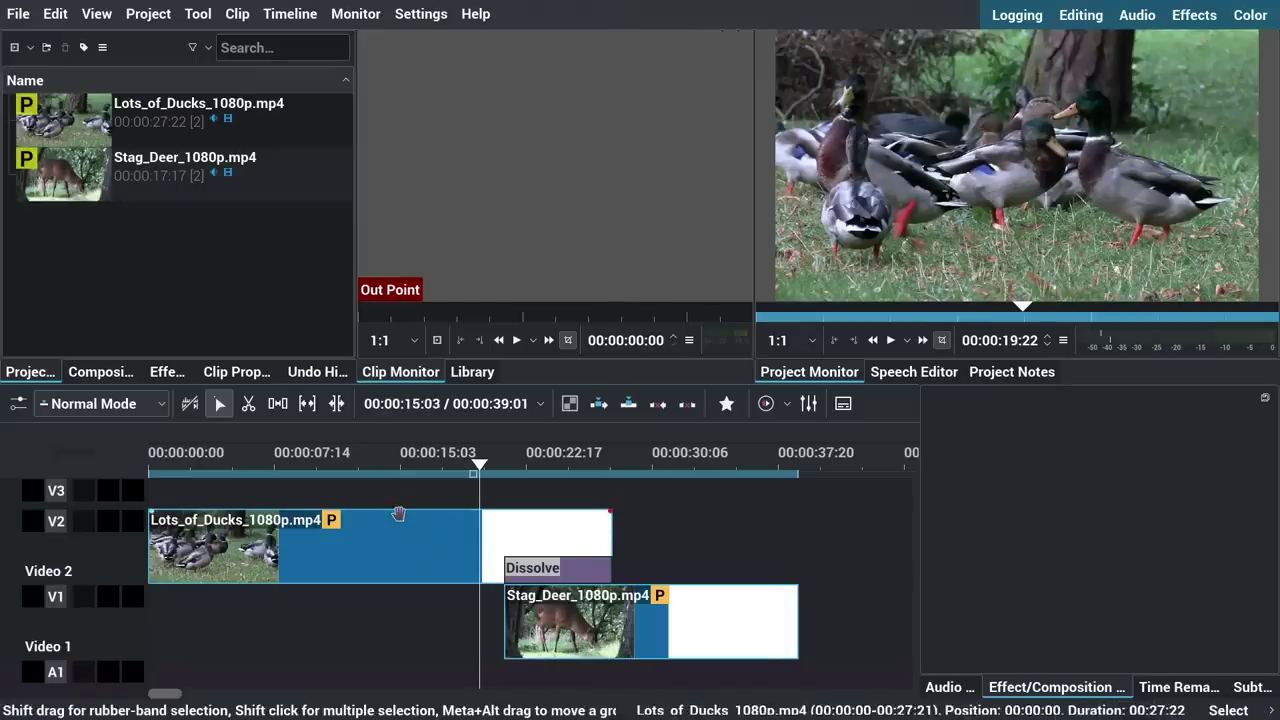
# Step: Run the stored Pi5_Kdenlive_Test_AA.mlt render script to produce Pi5_Kdenlive_Test_AA.mp4
pyautogui.click(140, 12)
pyautogui.click(220, 345)
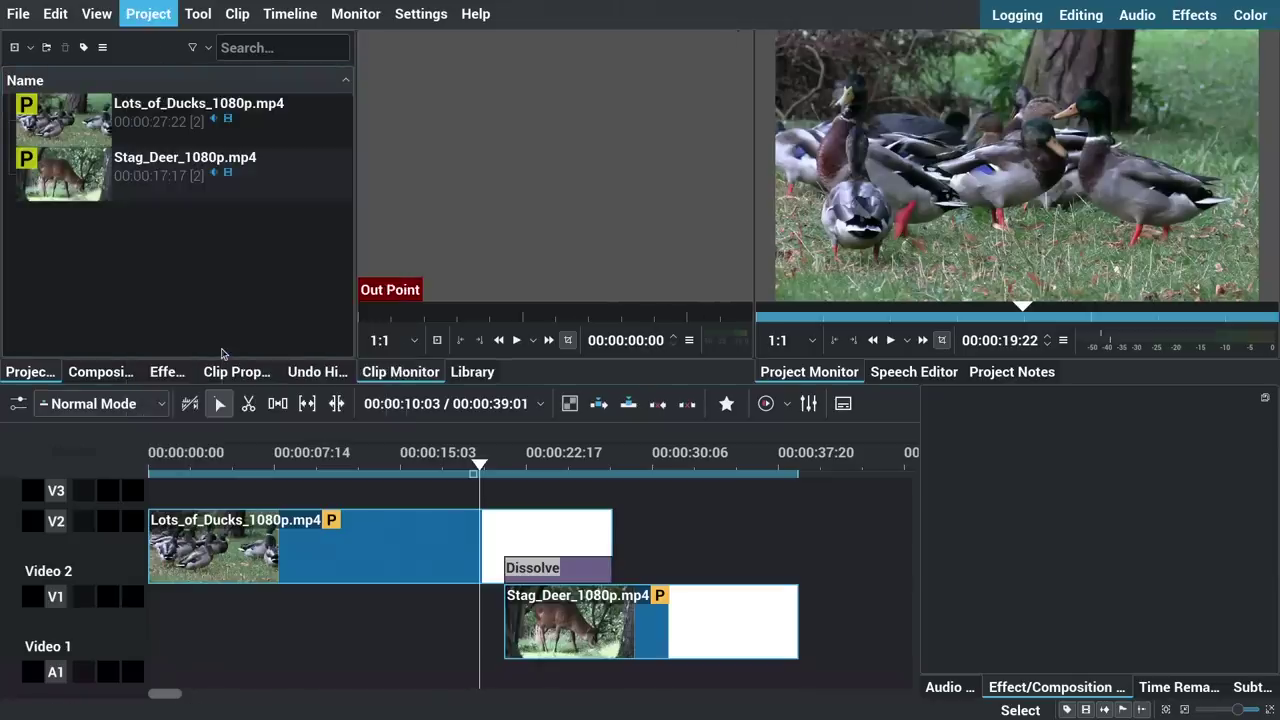
pyautogui.click(603, 174)
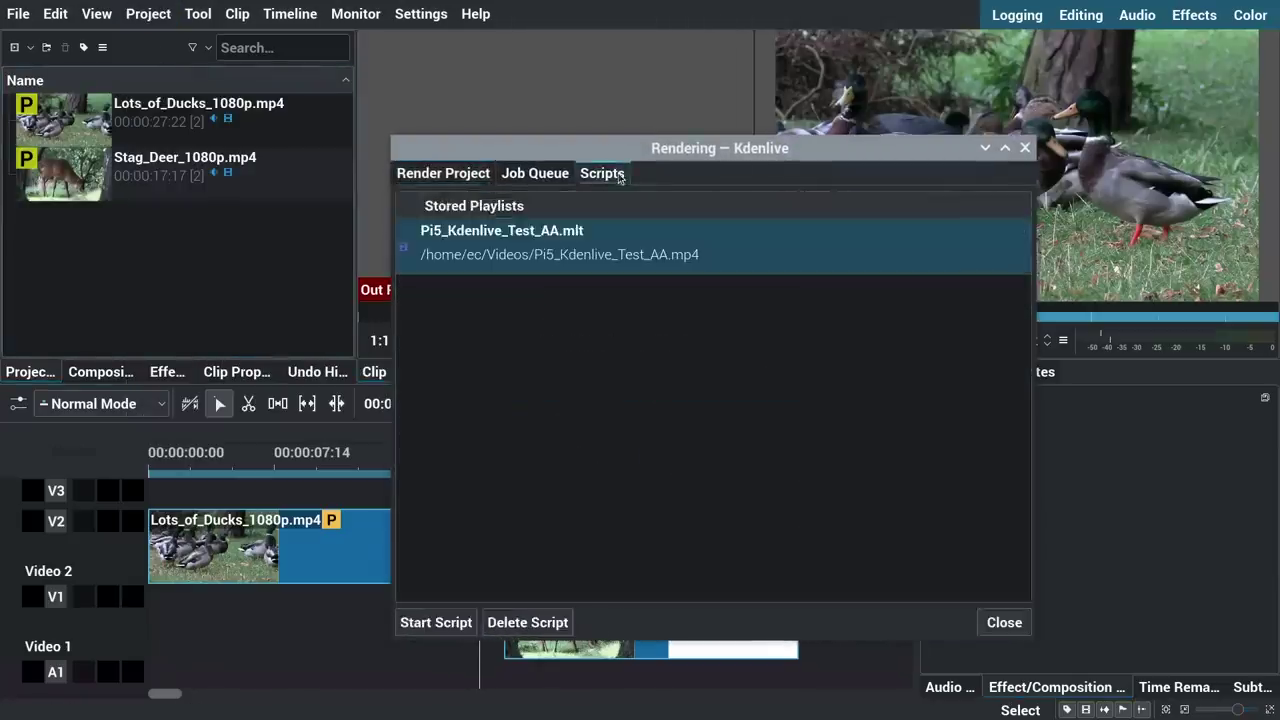
pyautogui.moveTo(600, 153); pyautogui.dragTo(488, 101)
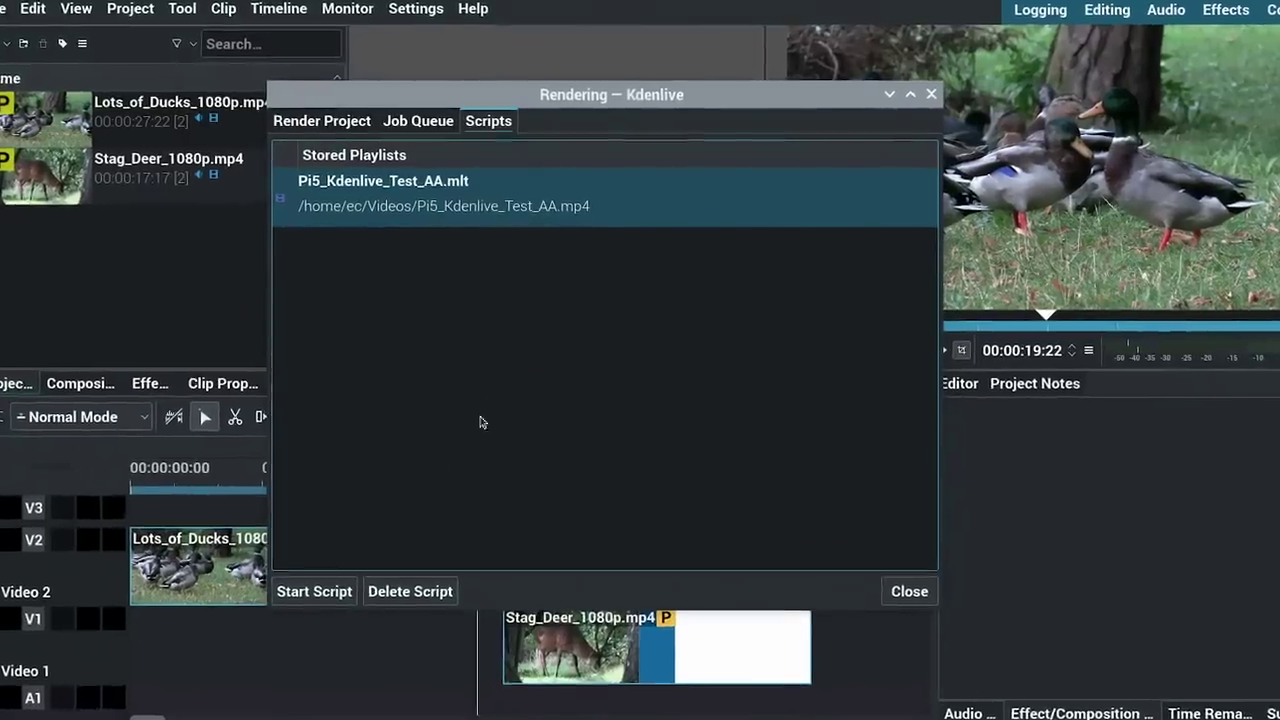
pyautogui.click(314, 591)
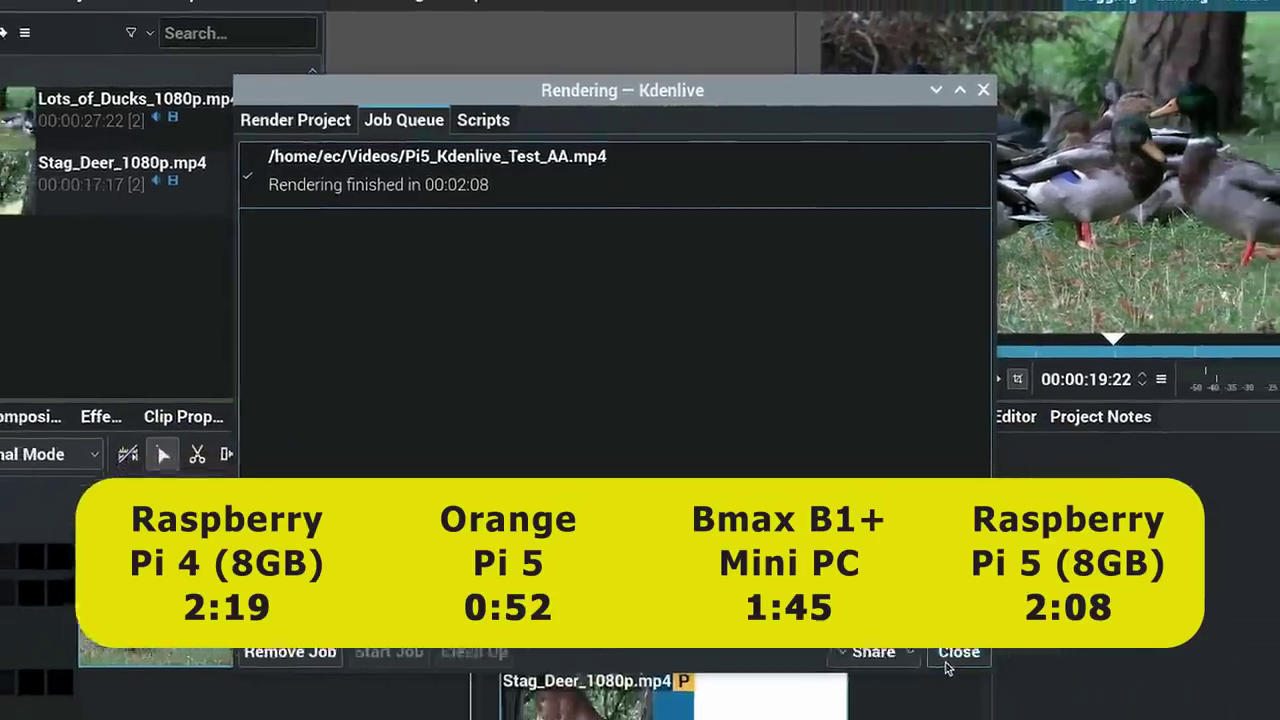
# Step: Close the finished Rendering dialog and scrub the timeline forward to the stag footage
pyautogui.click(1014, 714)
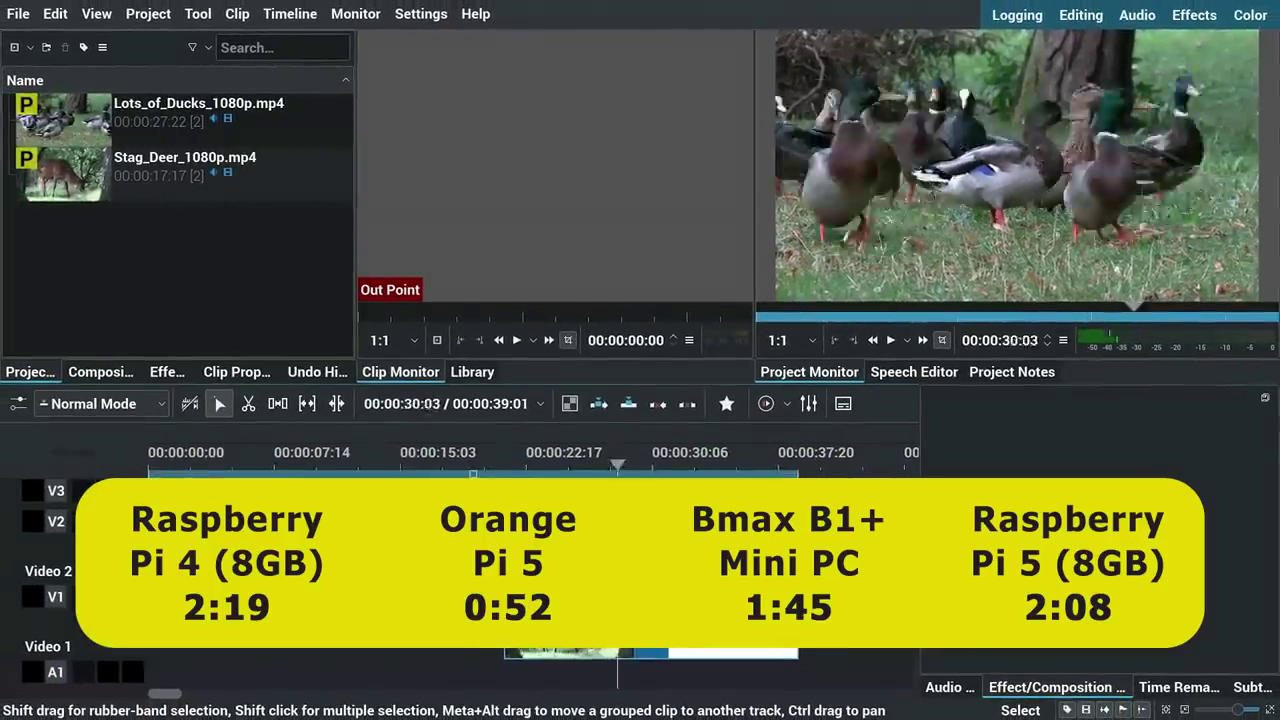
pyautogui.moveTo(427, 560); pyautogui.dragTo(588, 560)
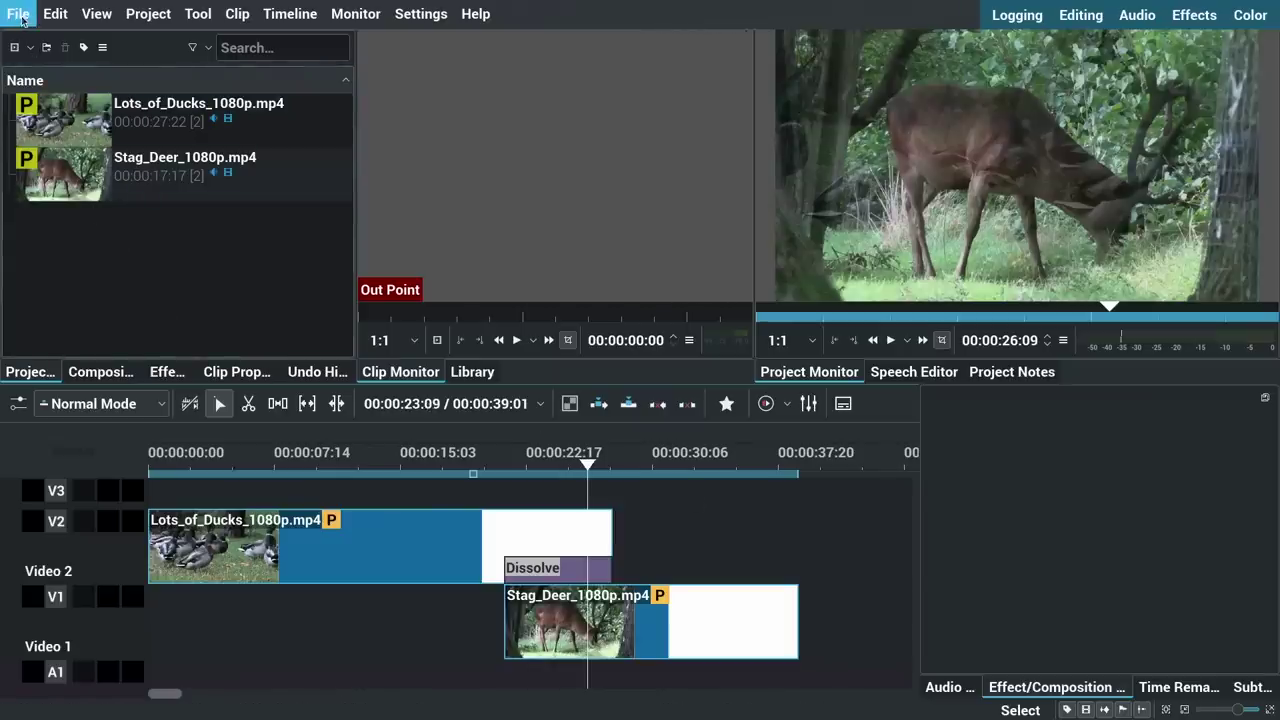
# Step: Open the EC_Pi5_Video_Cooling project, fit it to the timeline, and scrub from start to end
pyautogui.click(19, 15)
pyautogui.moveTo(72, 150)
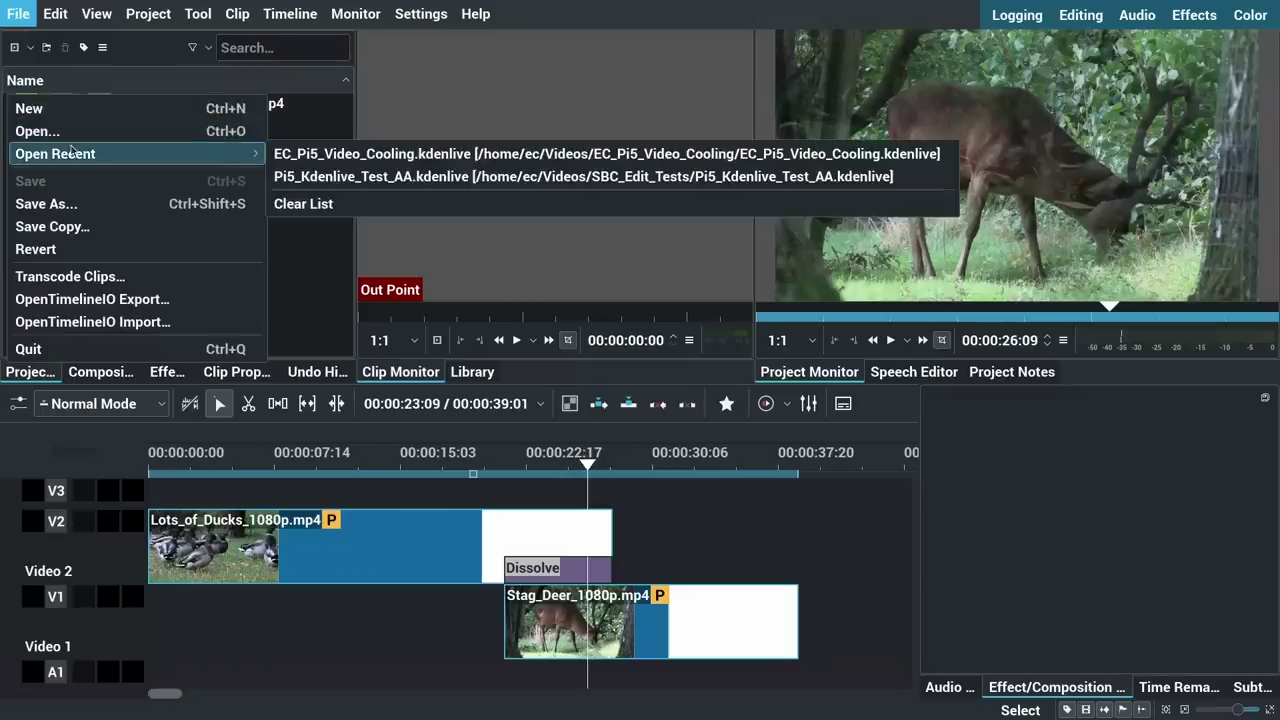
pyautogui.moveTo(268, 160)
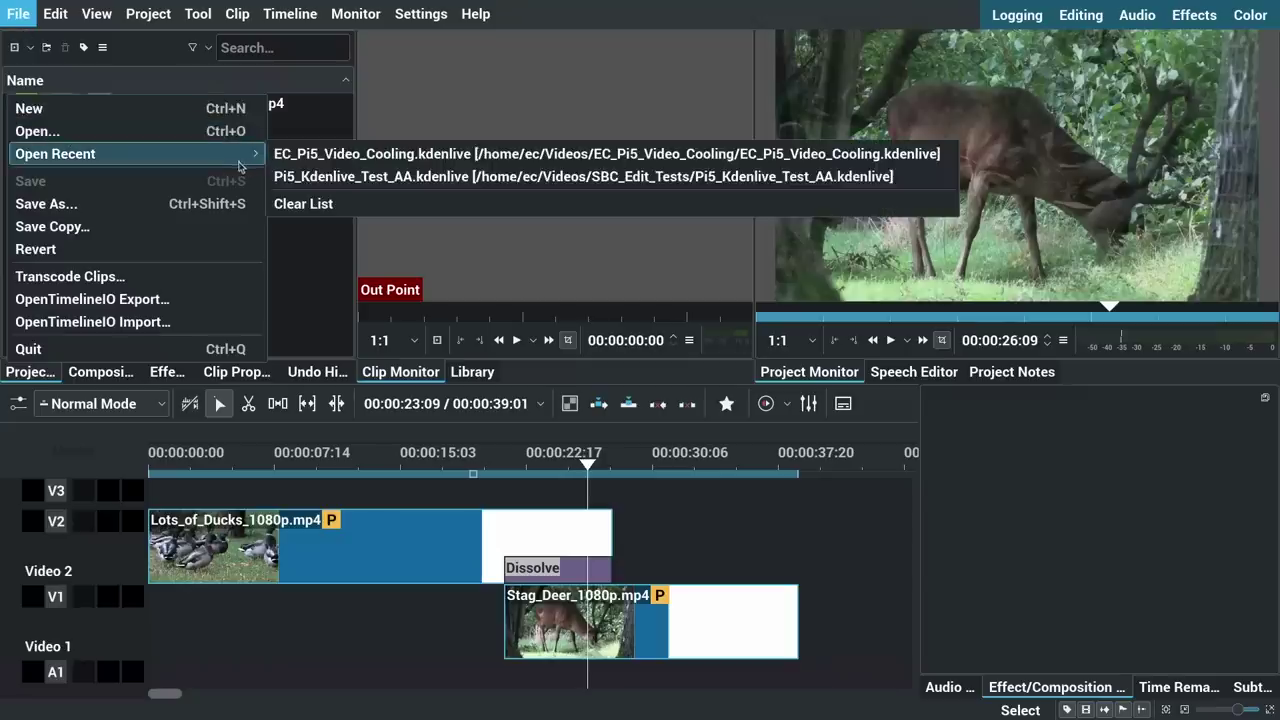
pyautogui.click(310, 152)
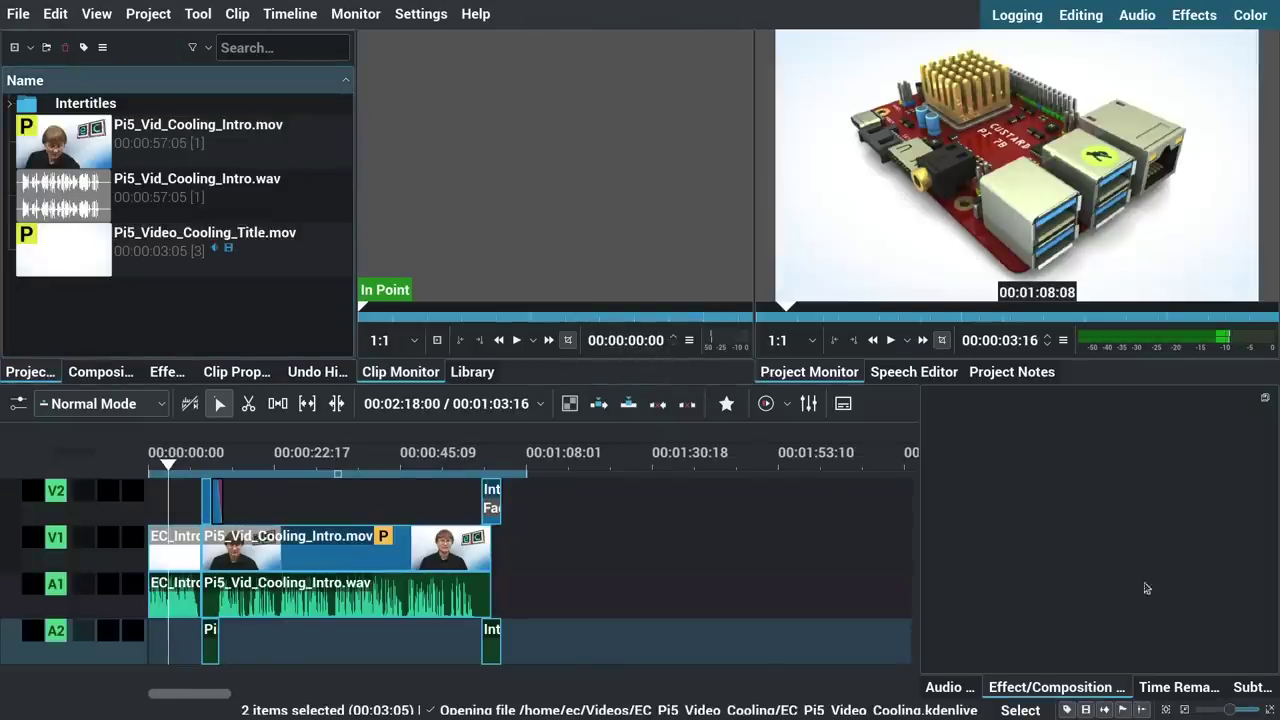
pyautogui.click(1165, 710)
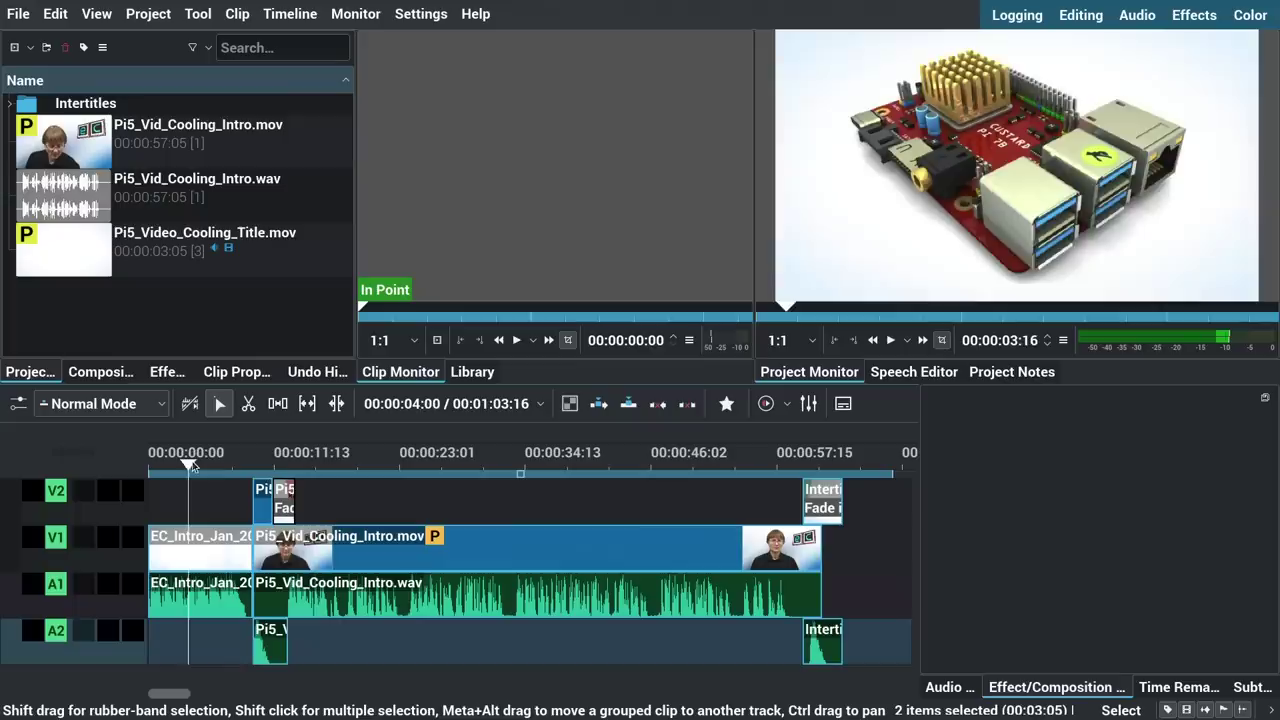
pyautogui.moveTo(193, 466); pyautogui.dragTo(521, 512)
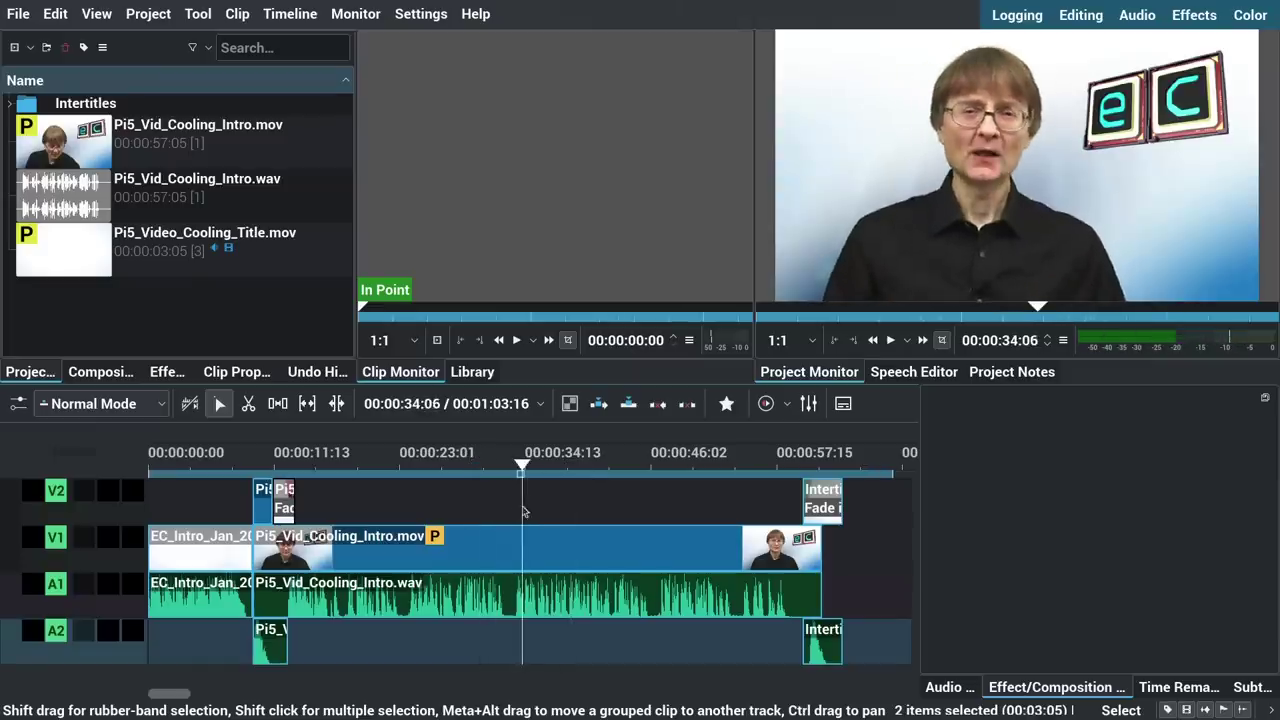
# Step: Preview Pi5_Vid_Cooling_Intro.mov in the Clip Monitor at 00:00:10:22 and show the Audio Mixer
pyautogui.click(150, 130)
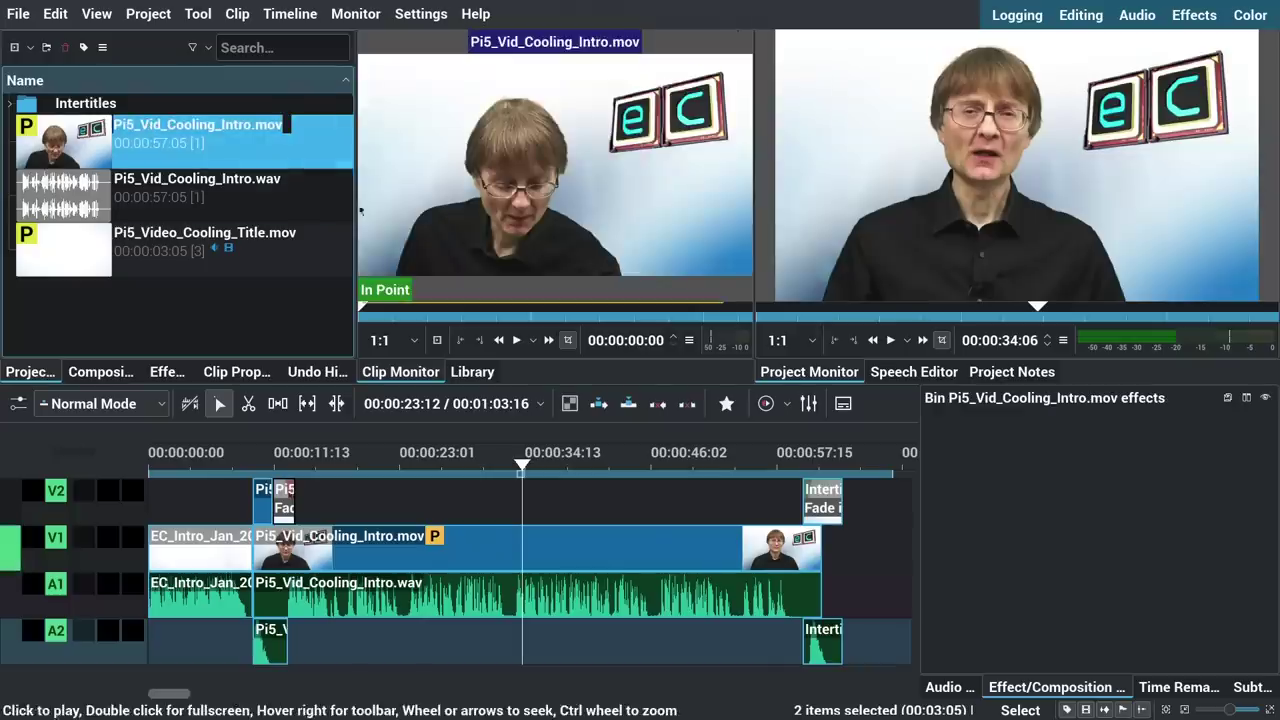
pyautogui.moveTo(366, 308); pyautogui.dragTo(433, 305)
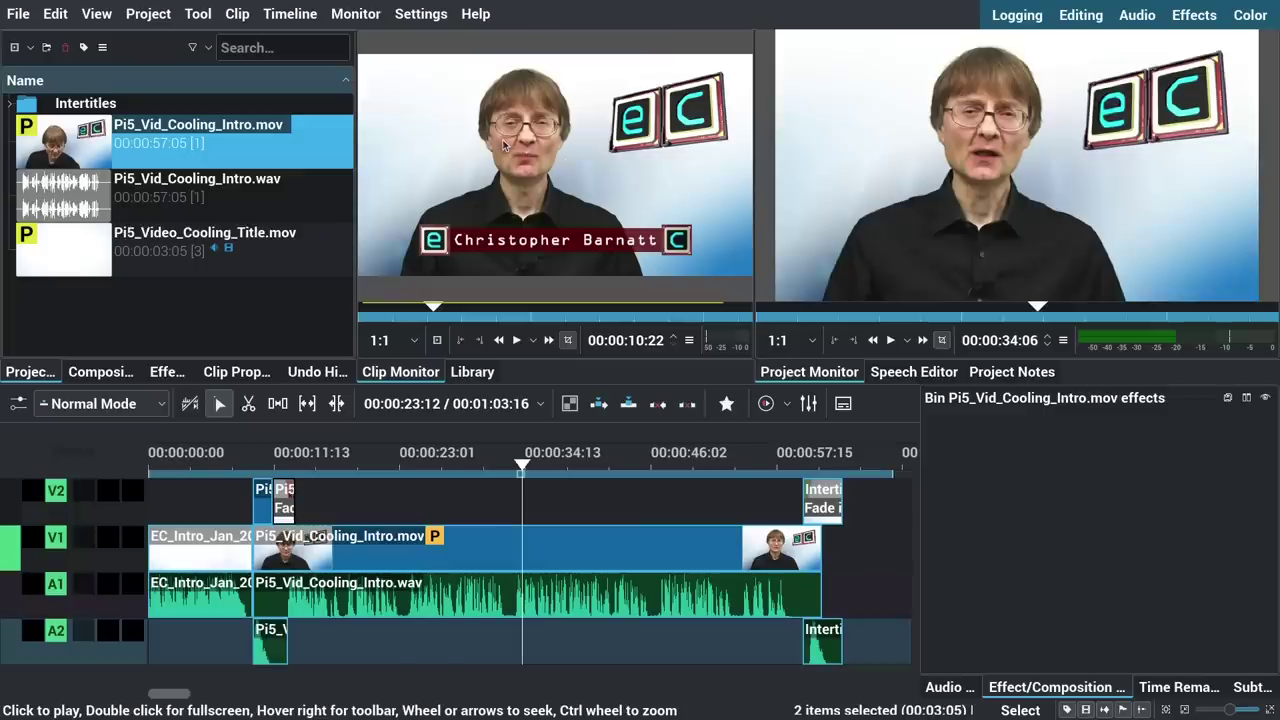
pyautogui.click(945, 688)
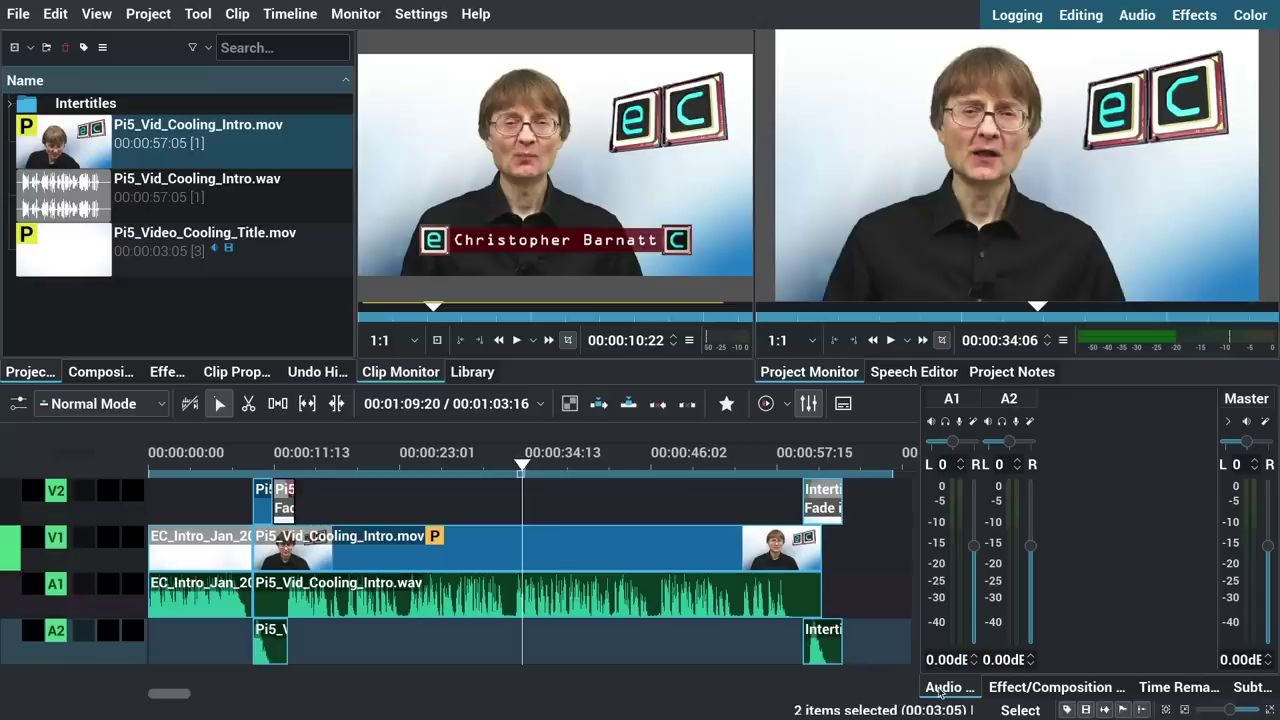
pyautogui.click(414, 25)
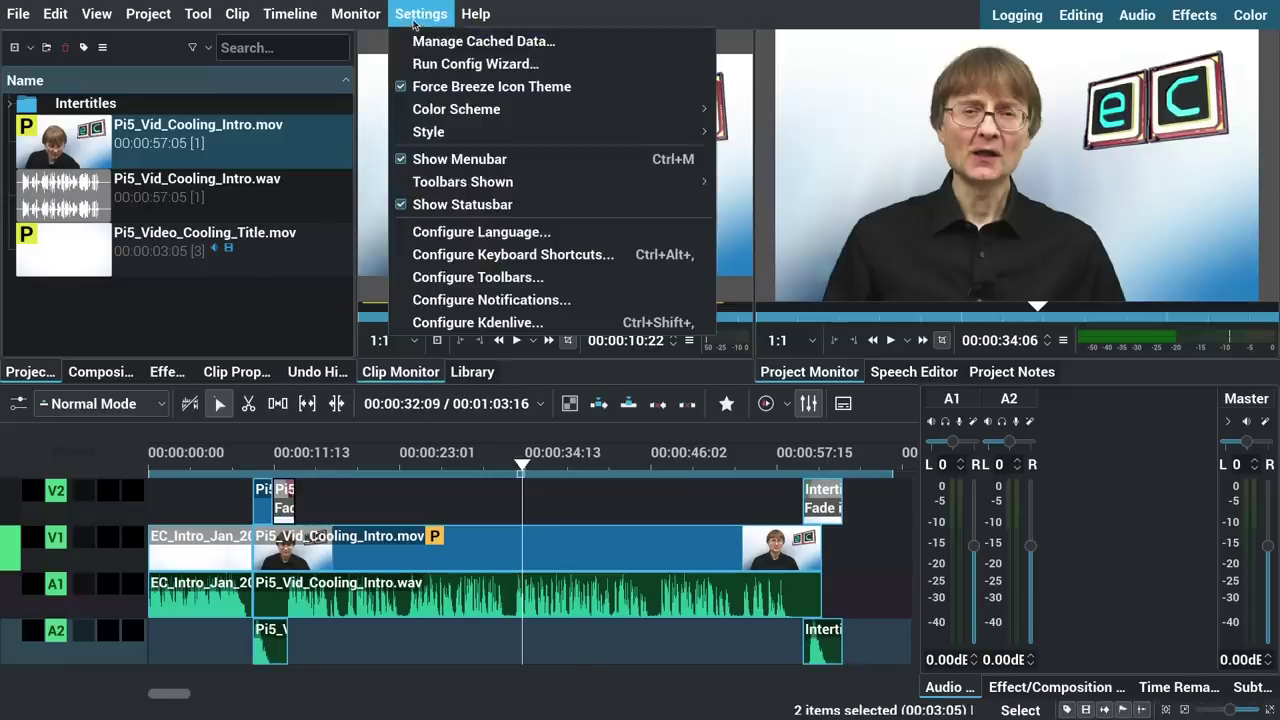
pyautogui.click(501, 326)
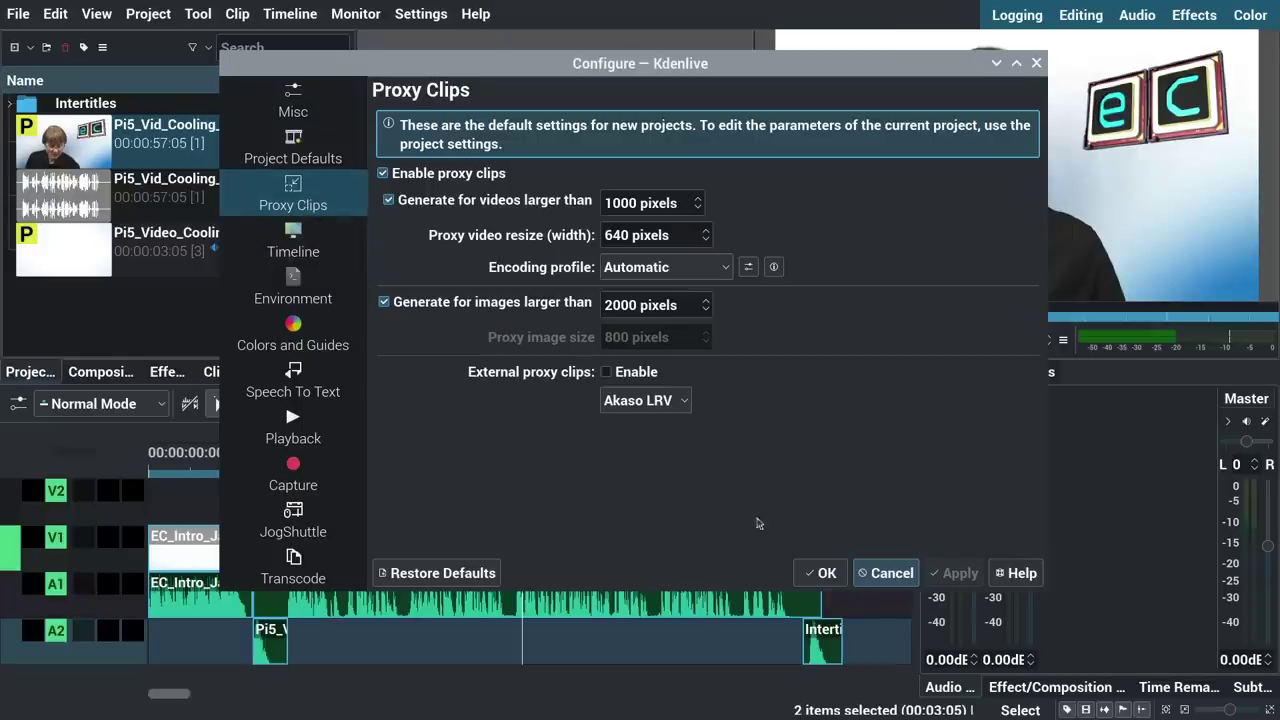
pyautogui.click(890, 573)
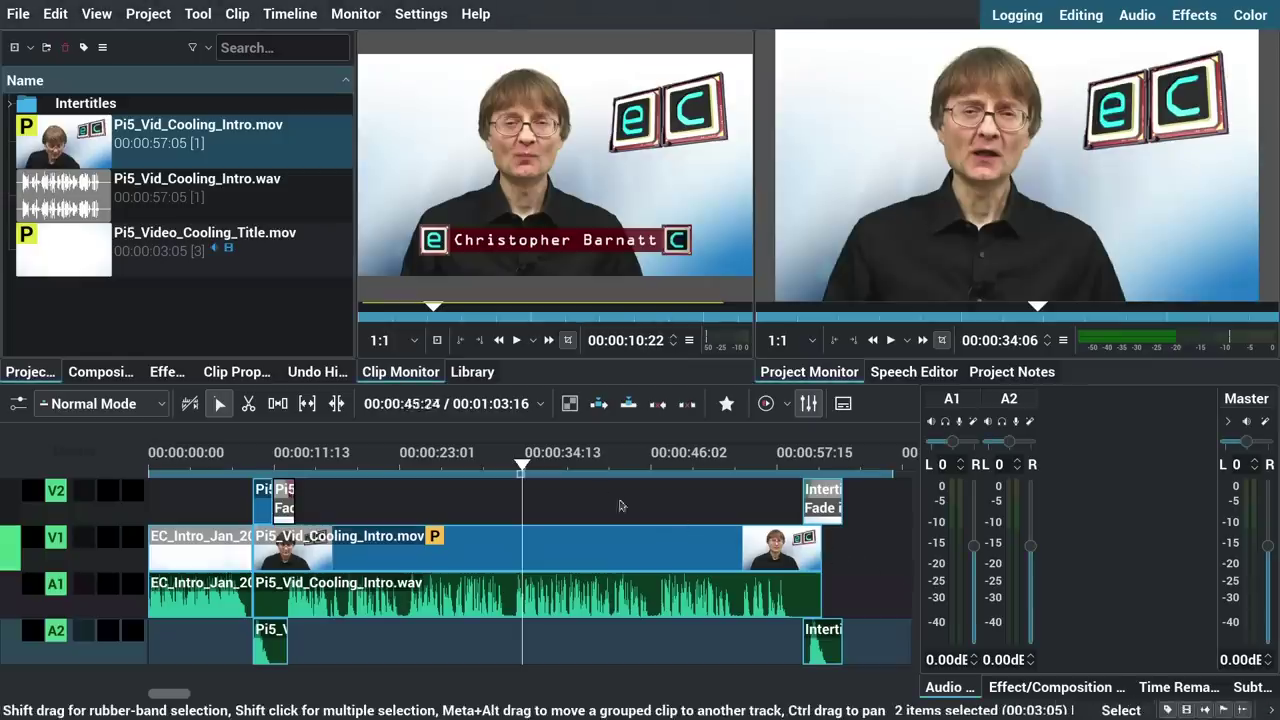
# Step: Play the edit from the logo intro, stop it, then scrub the playhead to about 54 seconds
pyautogui.moveTo(521, 463); pyautogui.dragTo(221, 465)
pyautogui.press('space')
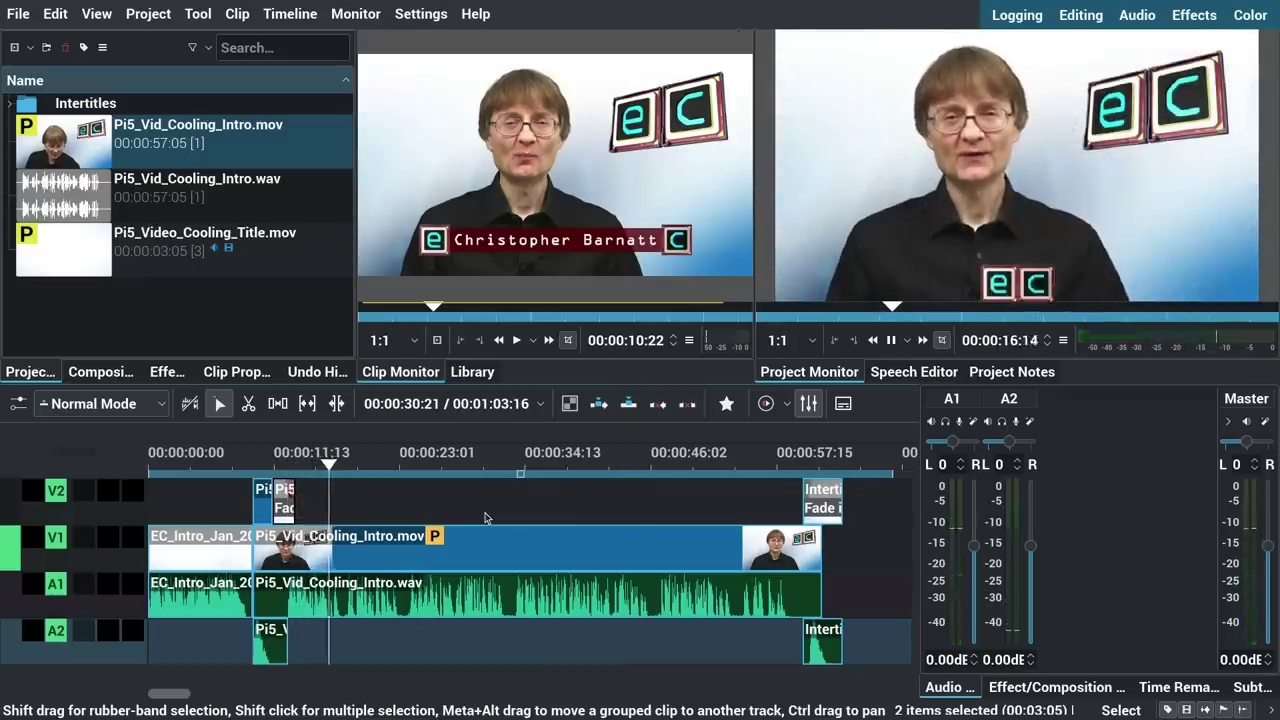
pyautogui.press('space')
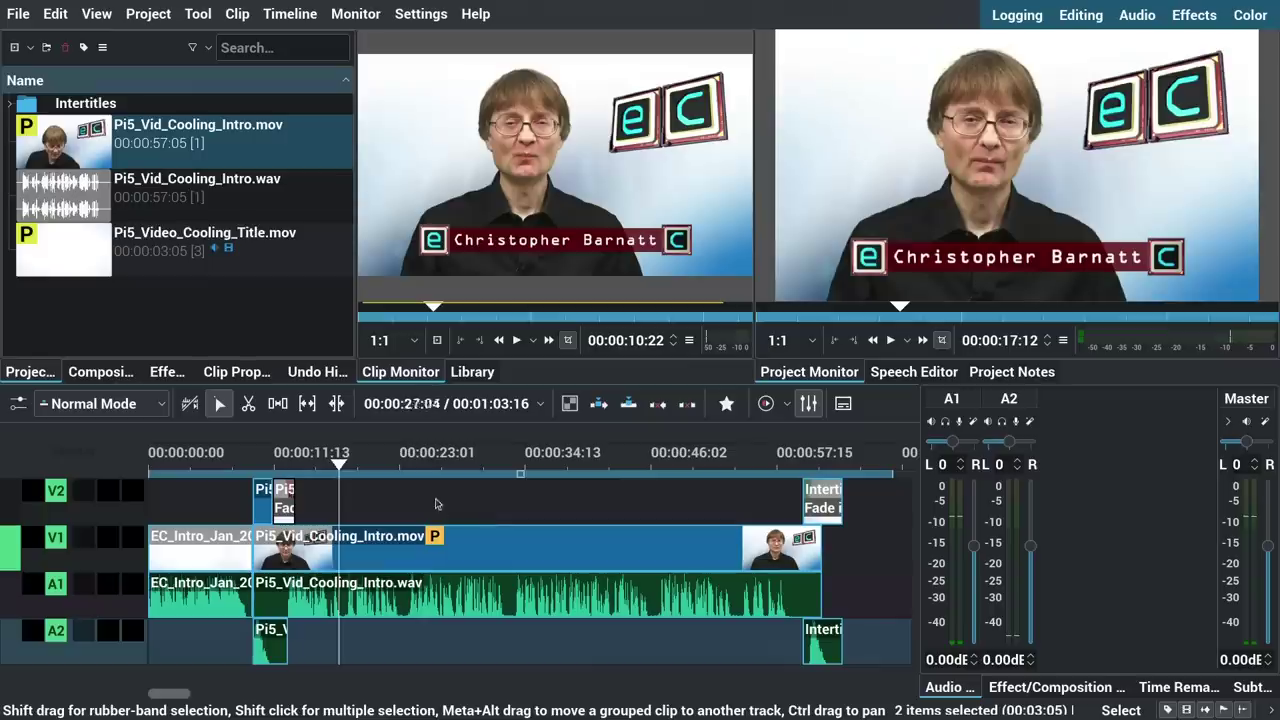
pyautogui.moveTo(350, 473); pyautogui.dragTo(690, 503)
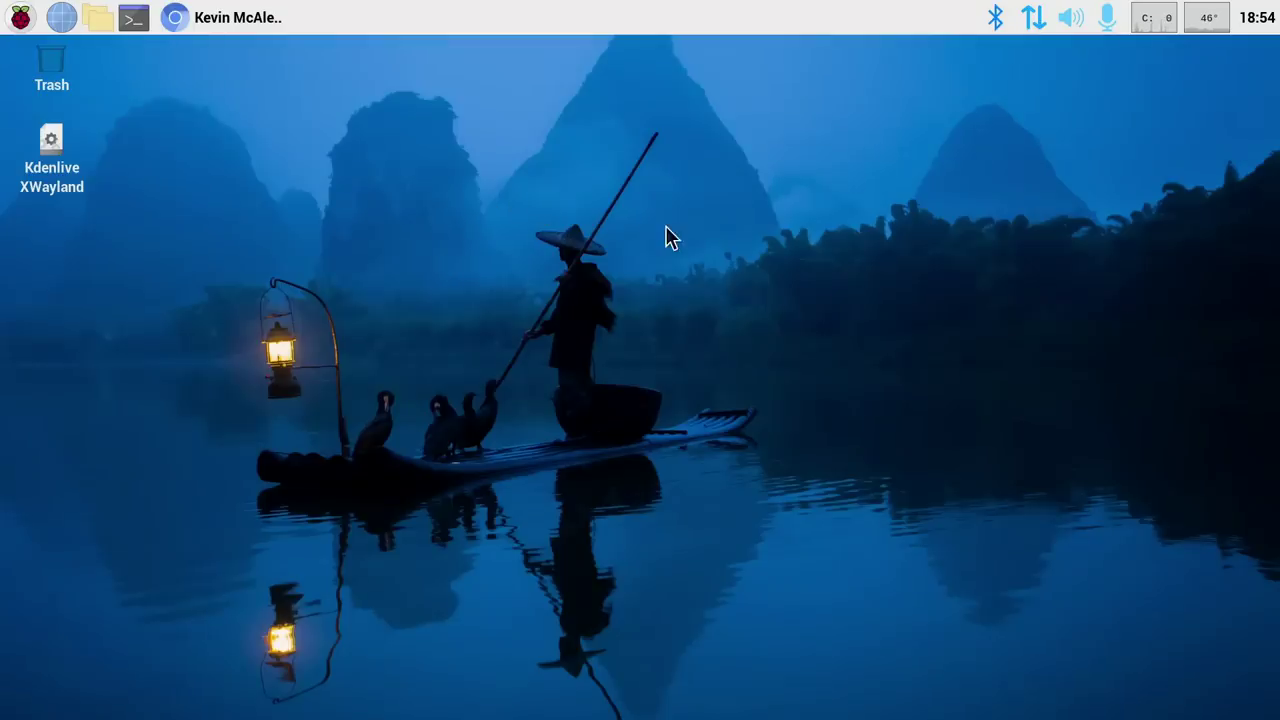
# Step: Return to Chromium and switch to the Teams calendar showing the Pi 5 Video Call on October 5
pyautogui.click(228, 20)
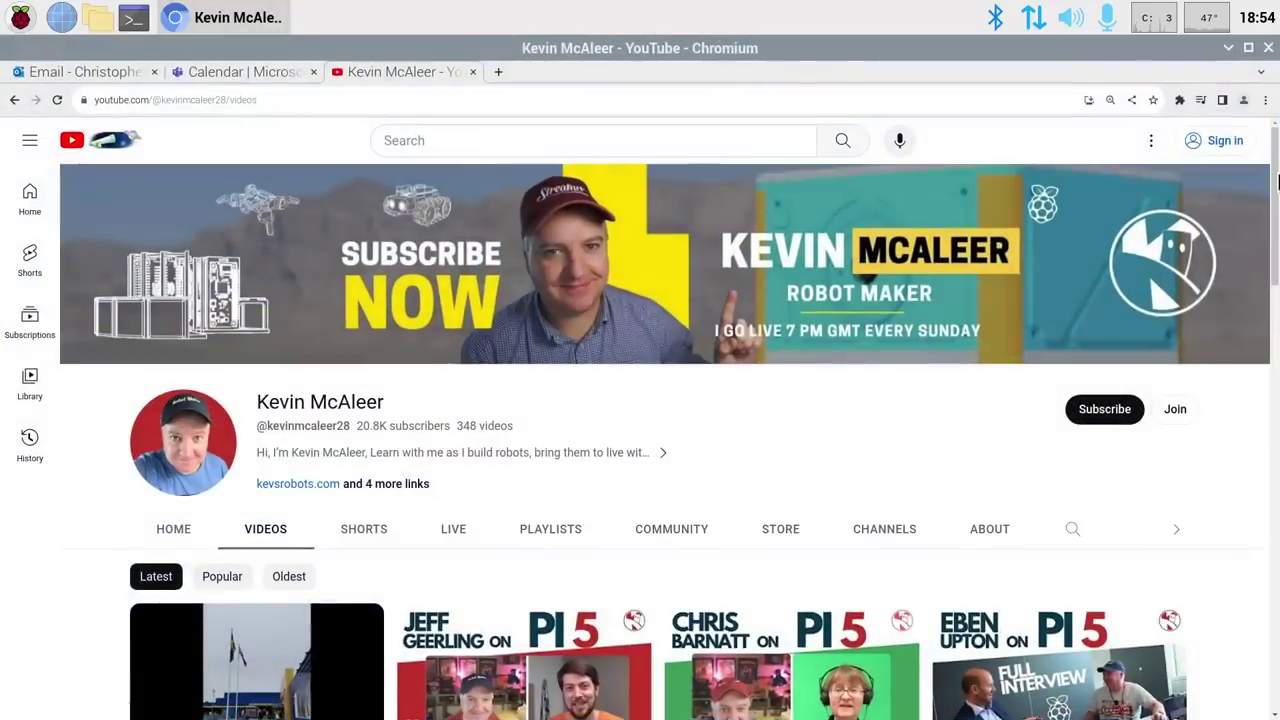
pyautogui.moveTo(1277, 180); pyautogui.dragTo(1240, 232)
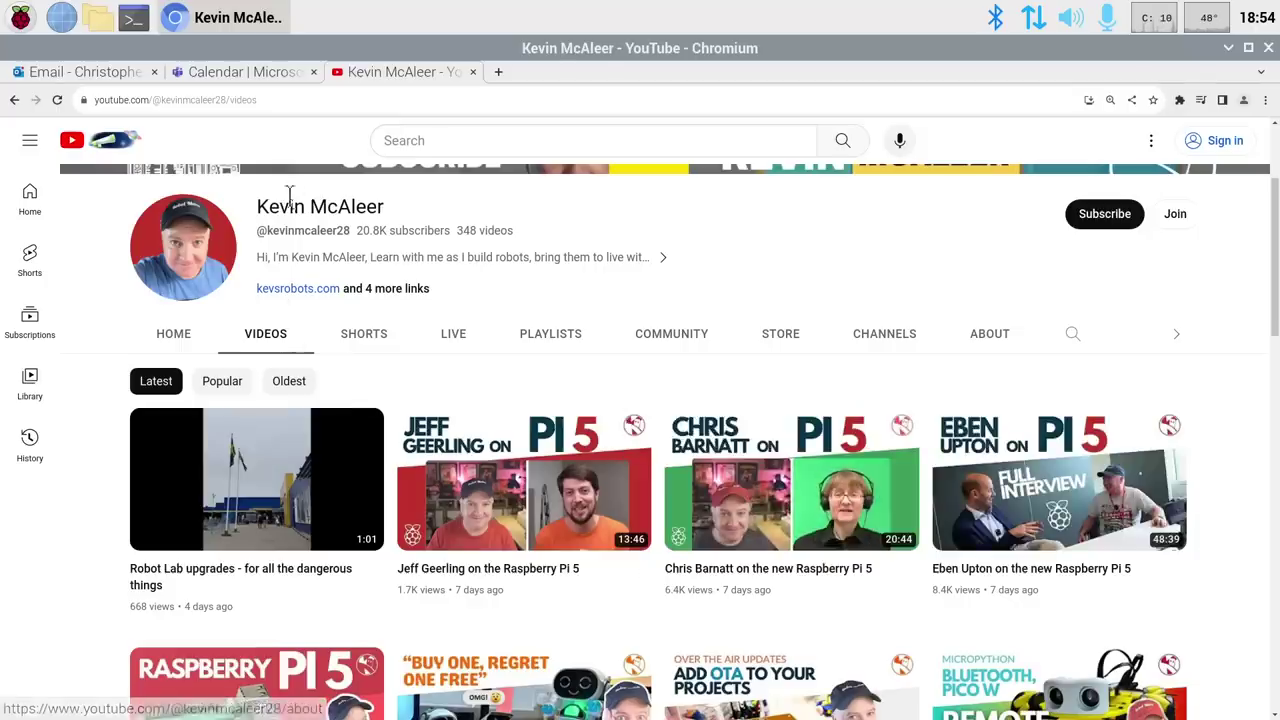
pyautogui.click(255, 72)
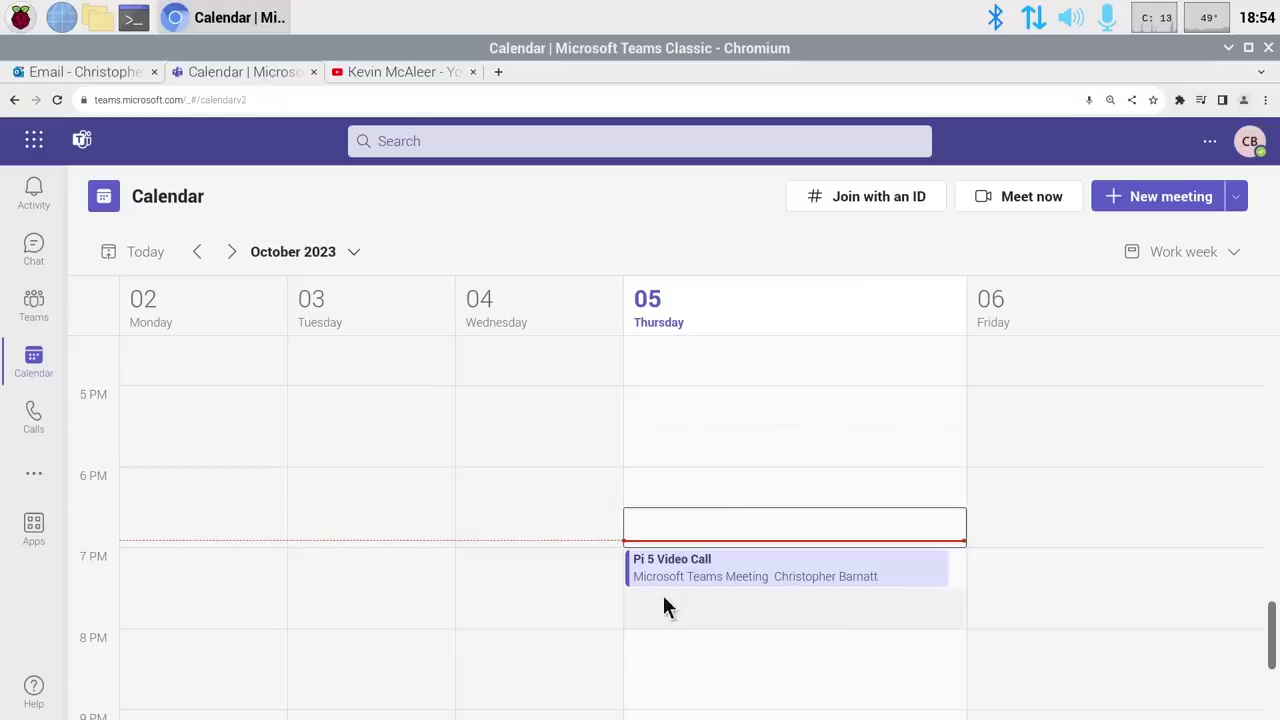
# Step: Open the Pi 5 Video Call event booked on Thursday 5 October
pyautogui.click(703, 580)
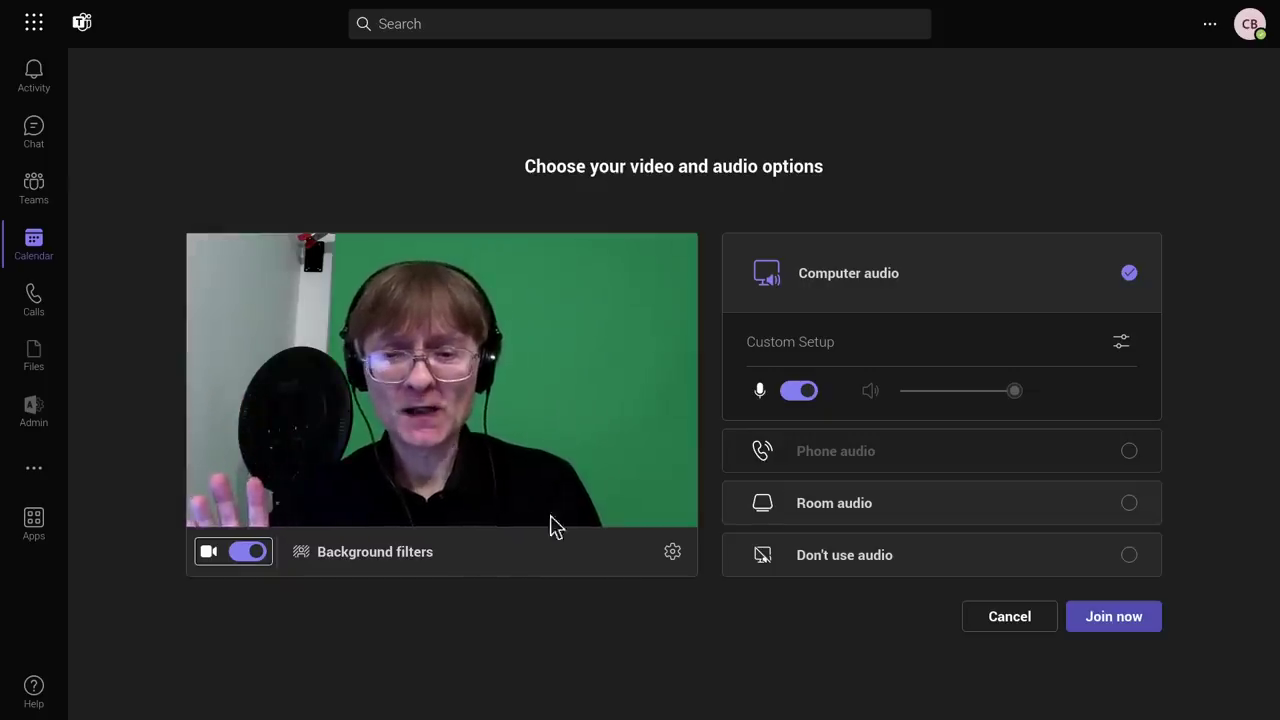
# Step: Join the Pi 5 Video Call with camera and computer audio, dismissing the add-an-app popup
pyautogui.click(1096, 626)
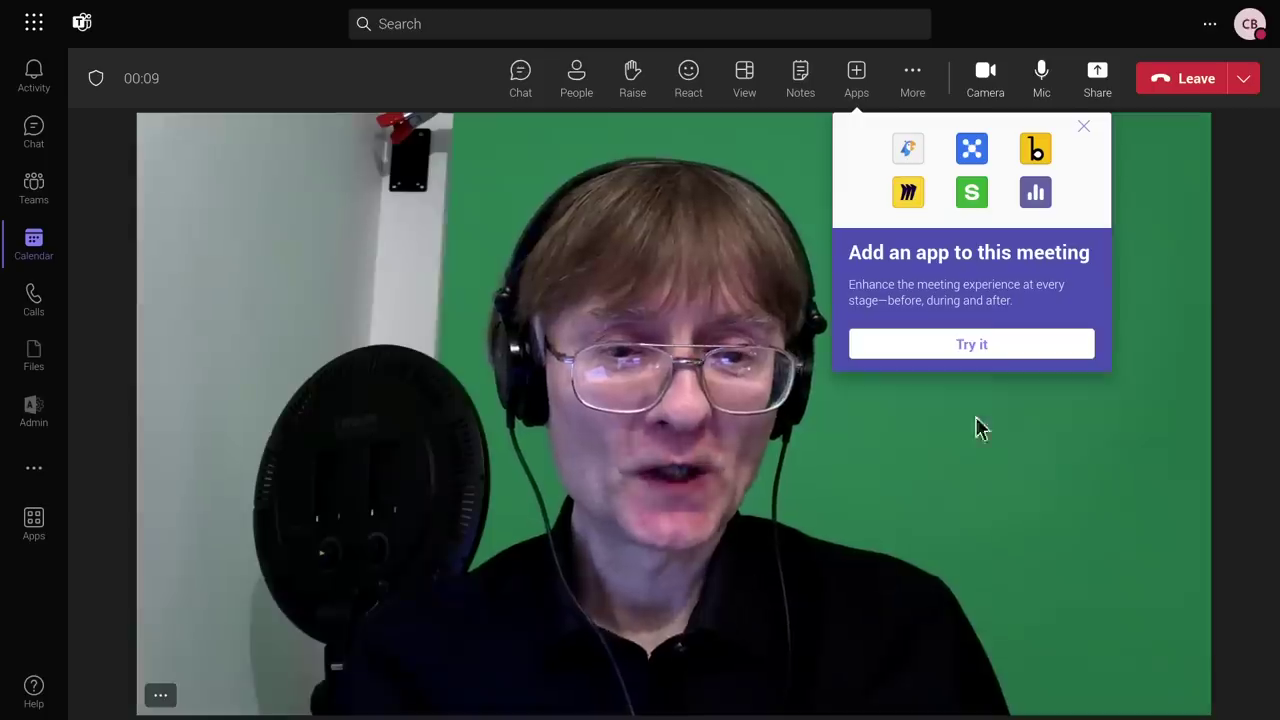
pyautogui.click(1083, 132)
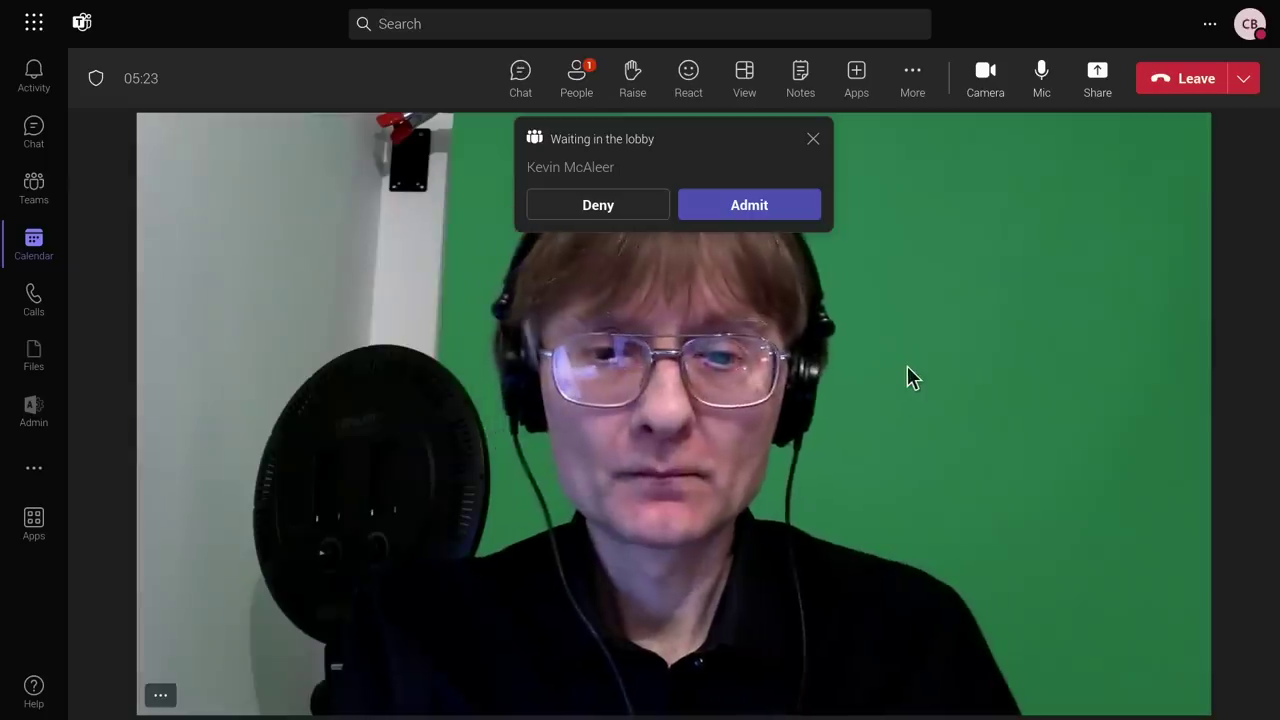
# Step: Start recording the call from the More menu and admit the guest waiting in the lobby
pyautogui.click(918, 76)
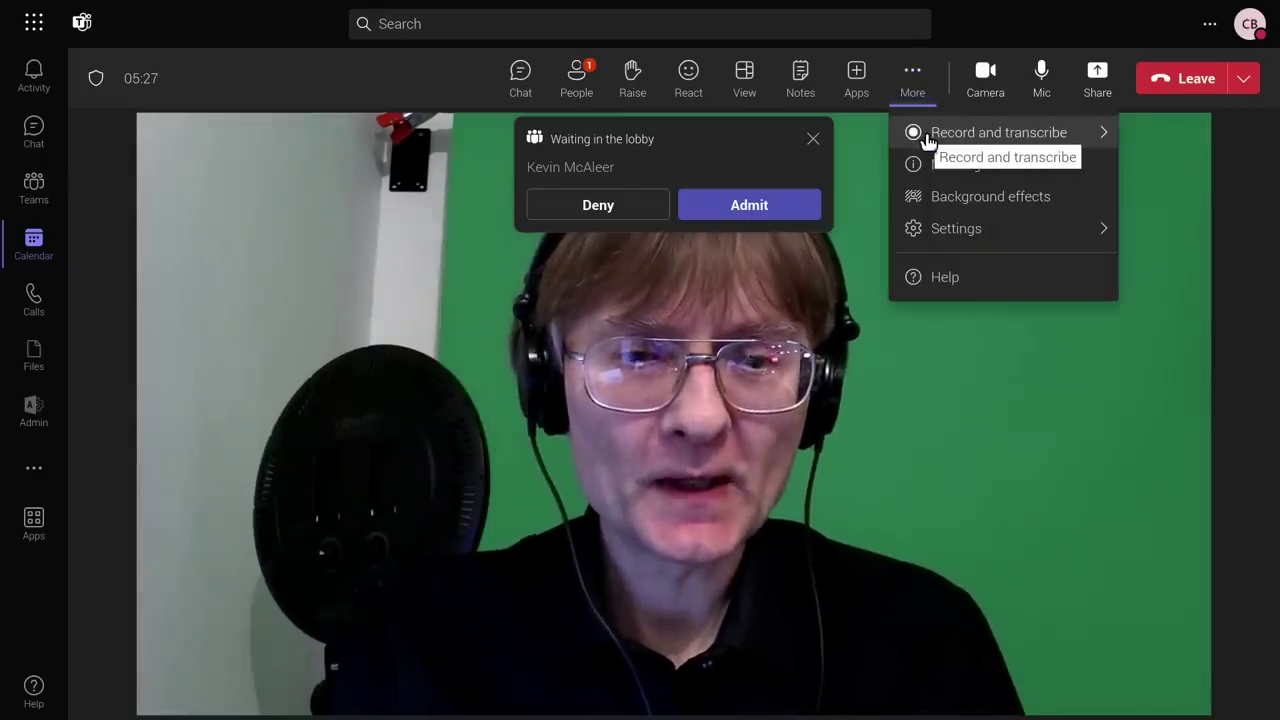
pyautogui.moveTo(928, 141)
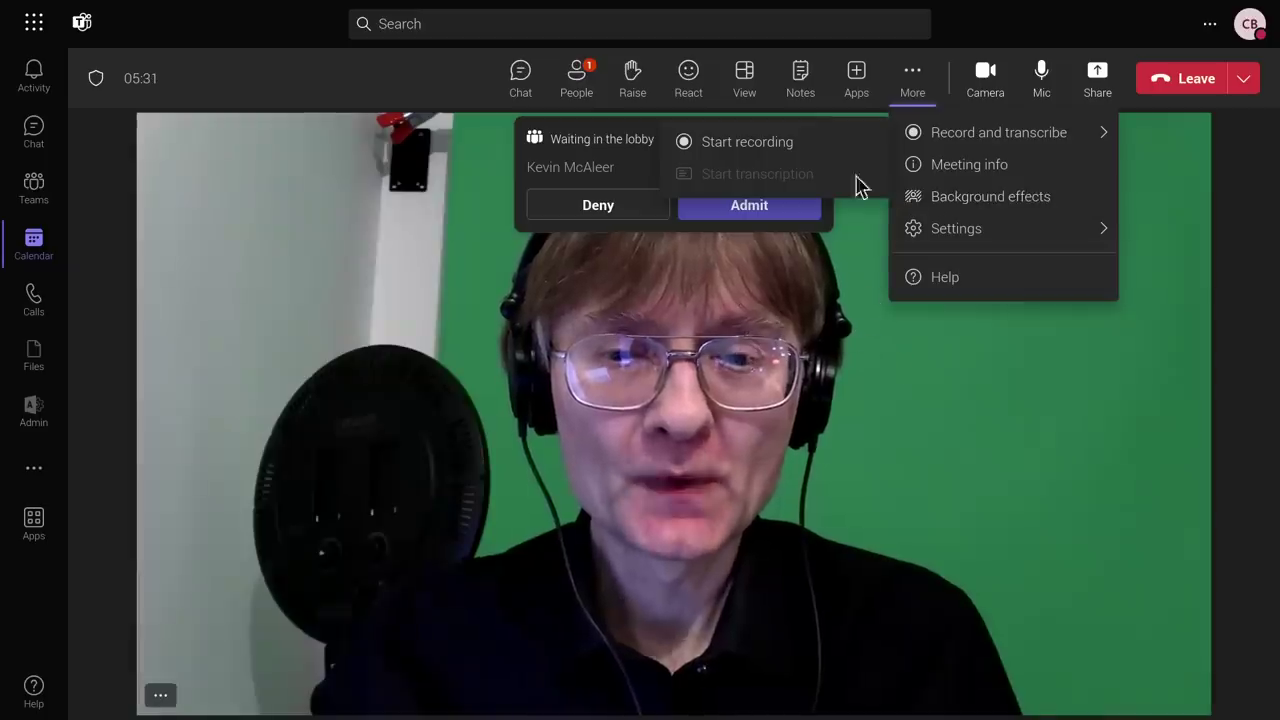
pyautogui.click(847, 143)
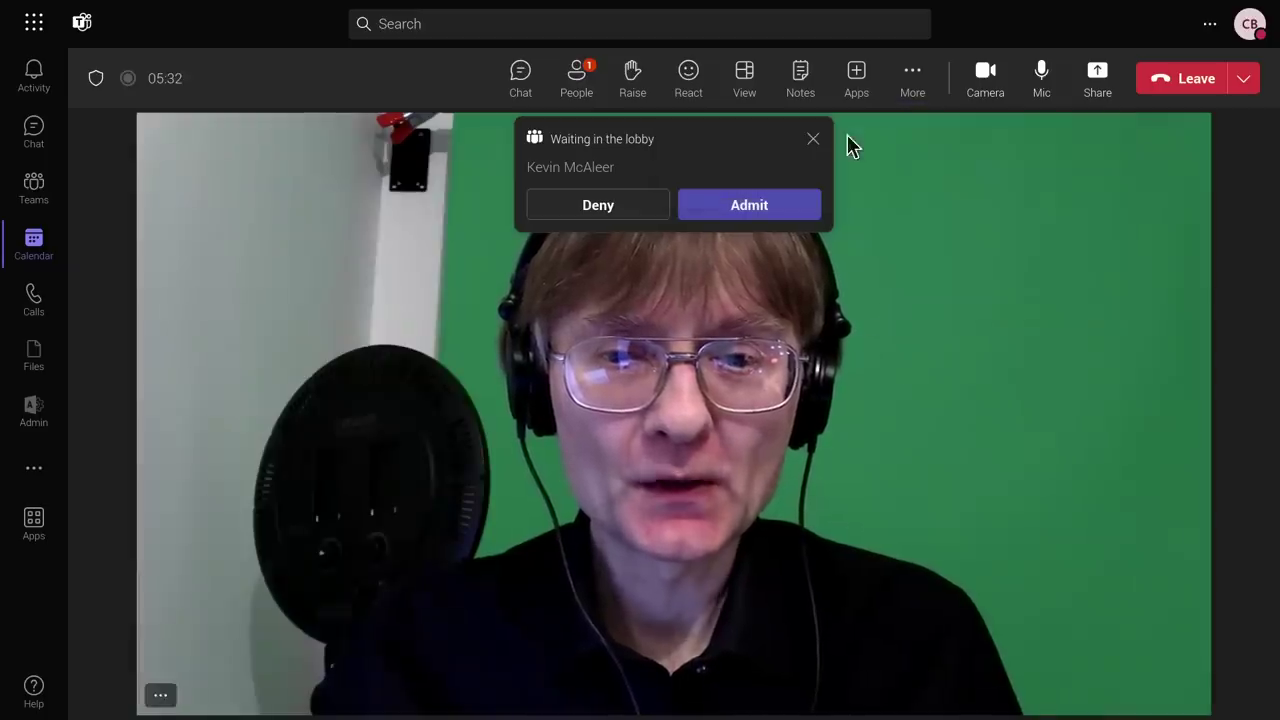
pyautogui.click(749, 206)
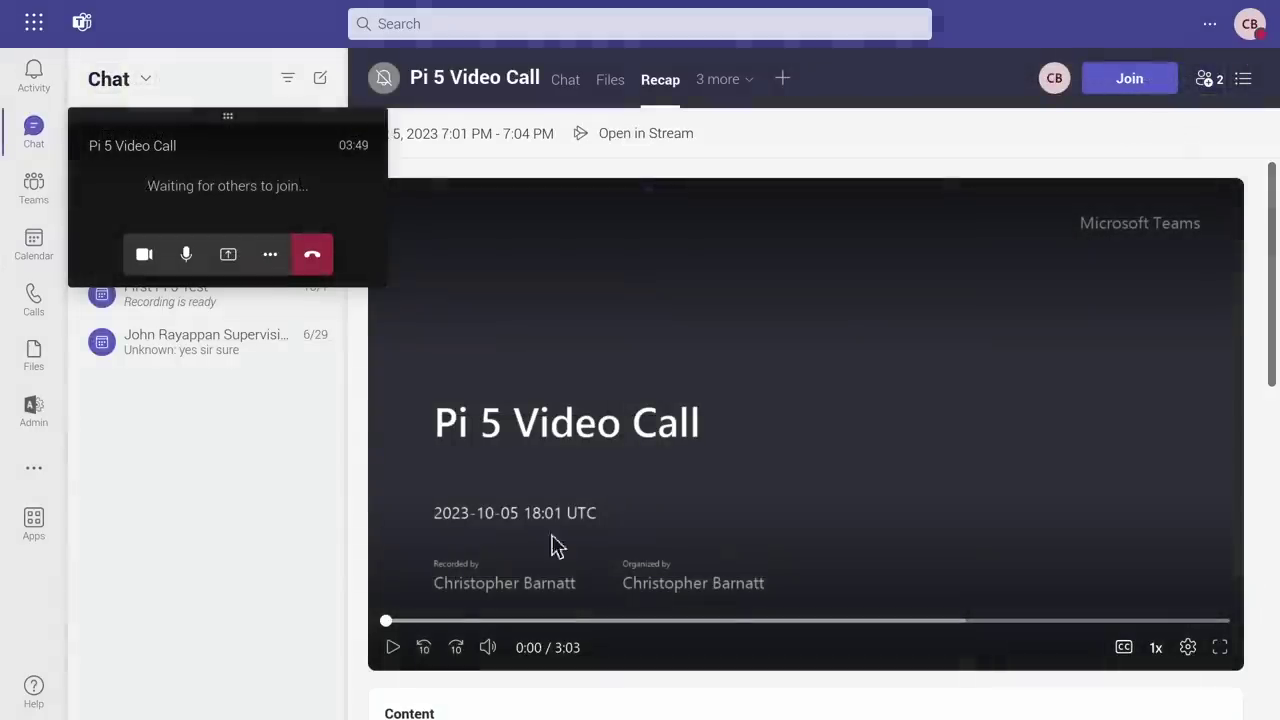
# Step: Play the 3:03 call recording from the Pi 5 Video Call recap
pyautogui.click(392, 648)
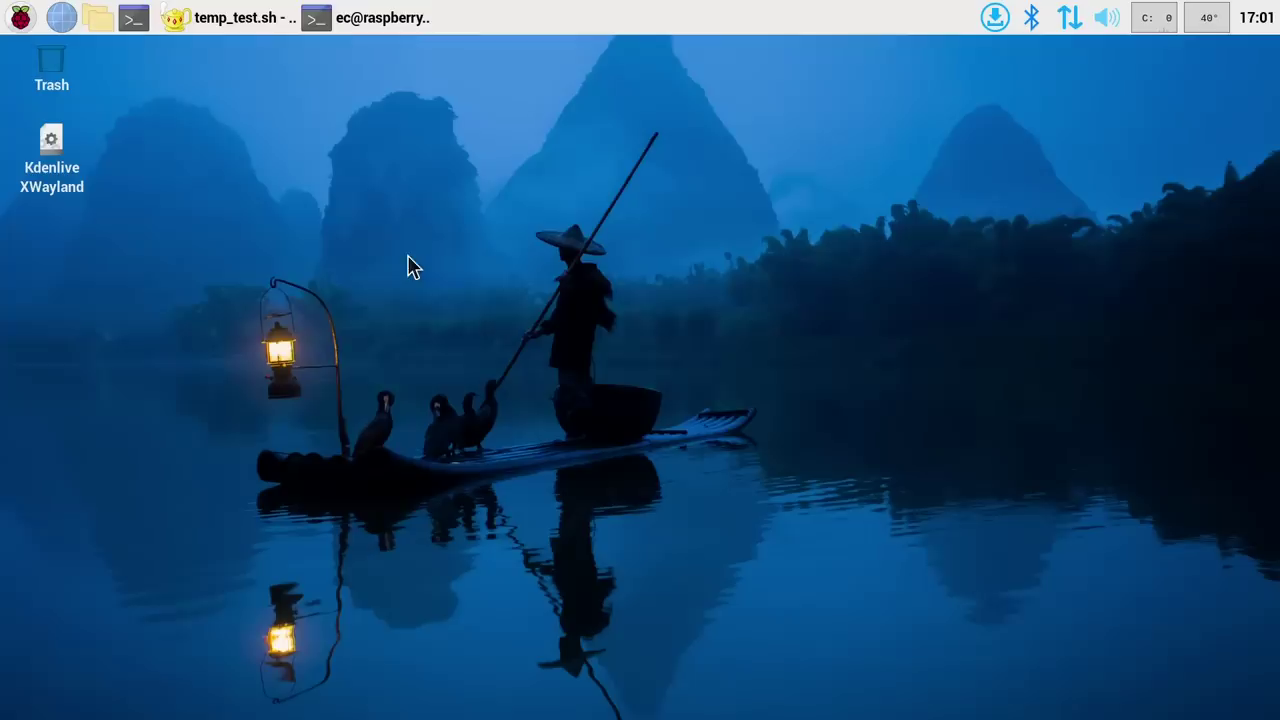
# Step: Highlight the temp_test.sh lines in turn: clear, the 1..10 loop, vcgencmd measure_temp, sysbench, and the /dev/null redirect
pyautogui.click(237, 16)
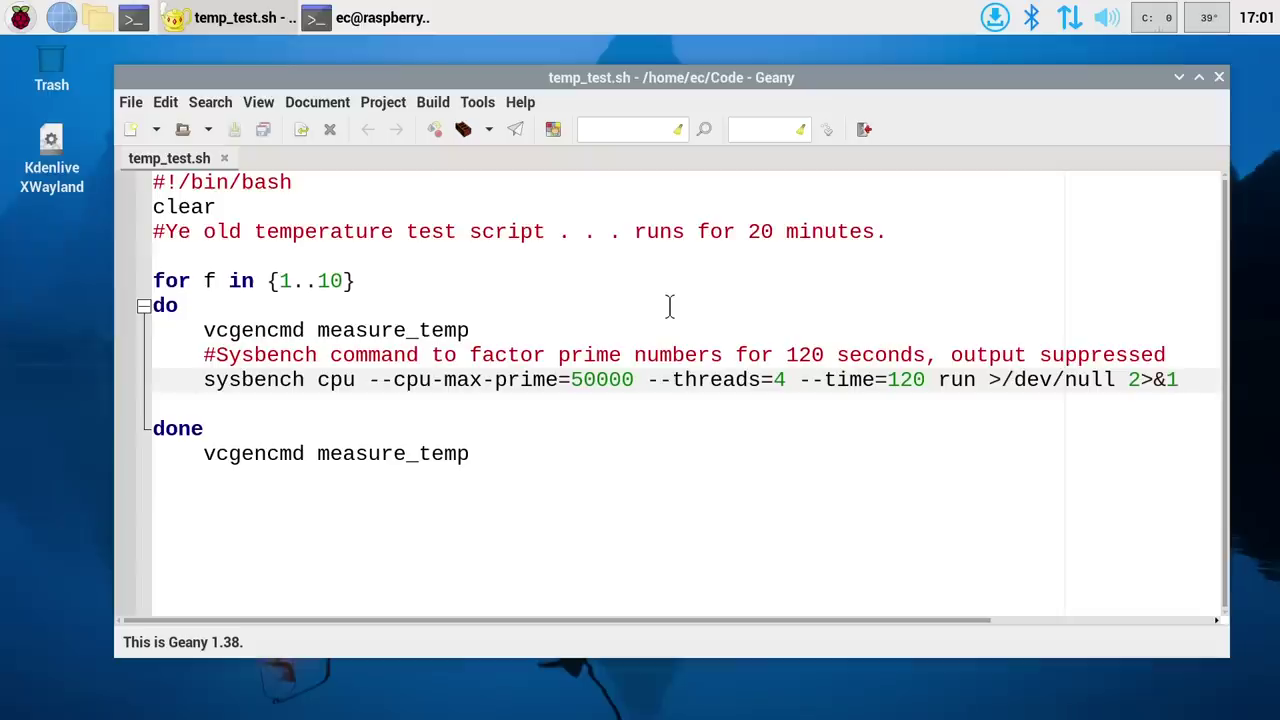
pyautogui.moveTo(272, 207); pyautogui.dragTo(140, 206)
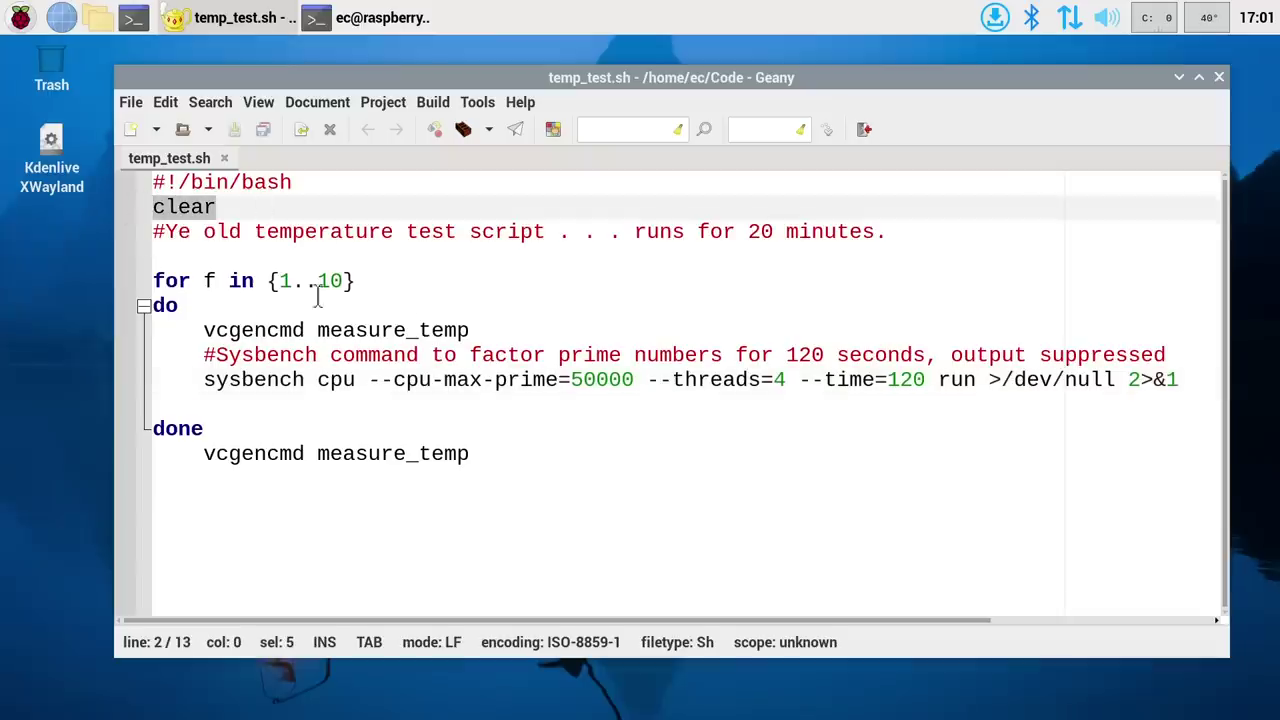
pyautogui.moveTo(385, 287); pyautogui.dragTo(110, 282)
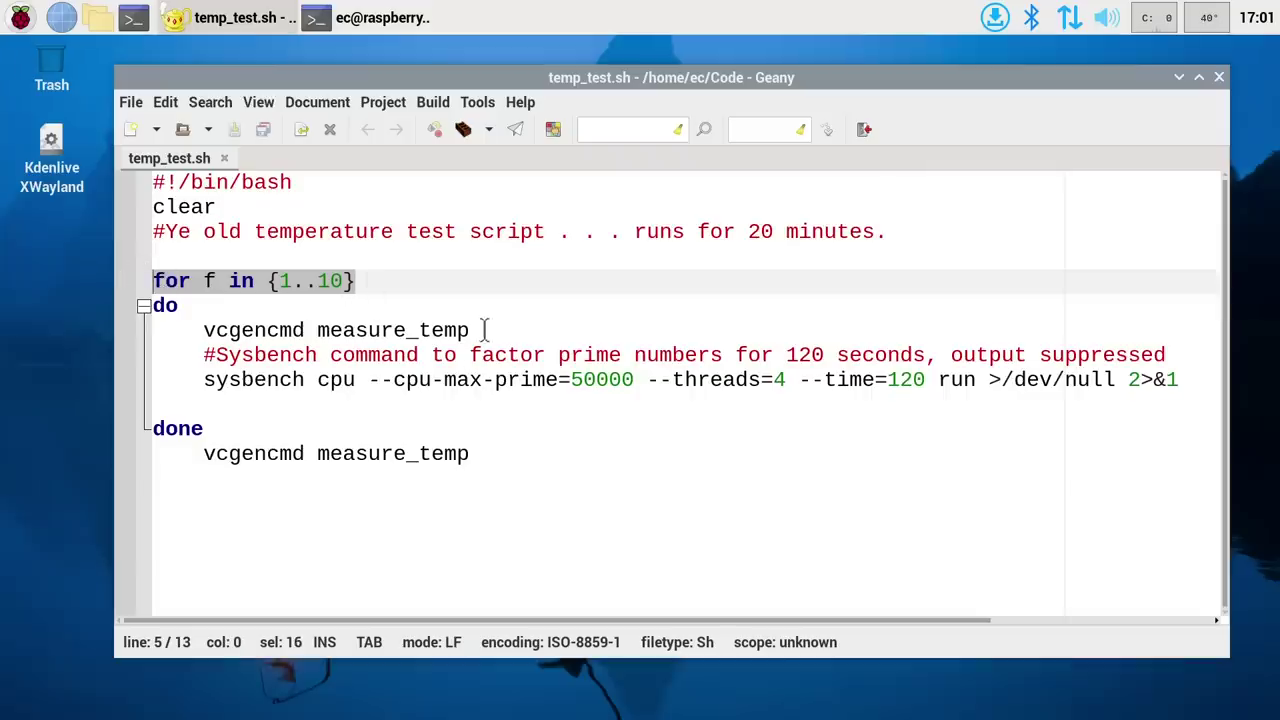
pyautogui.moveTo(484, 330); pyautogui.dragTo(193, 330)
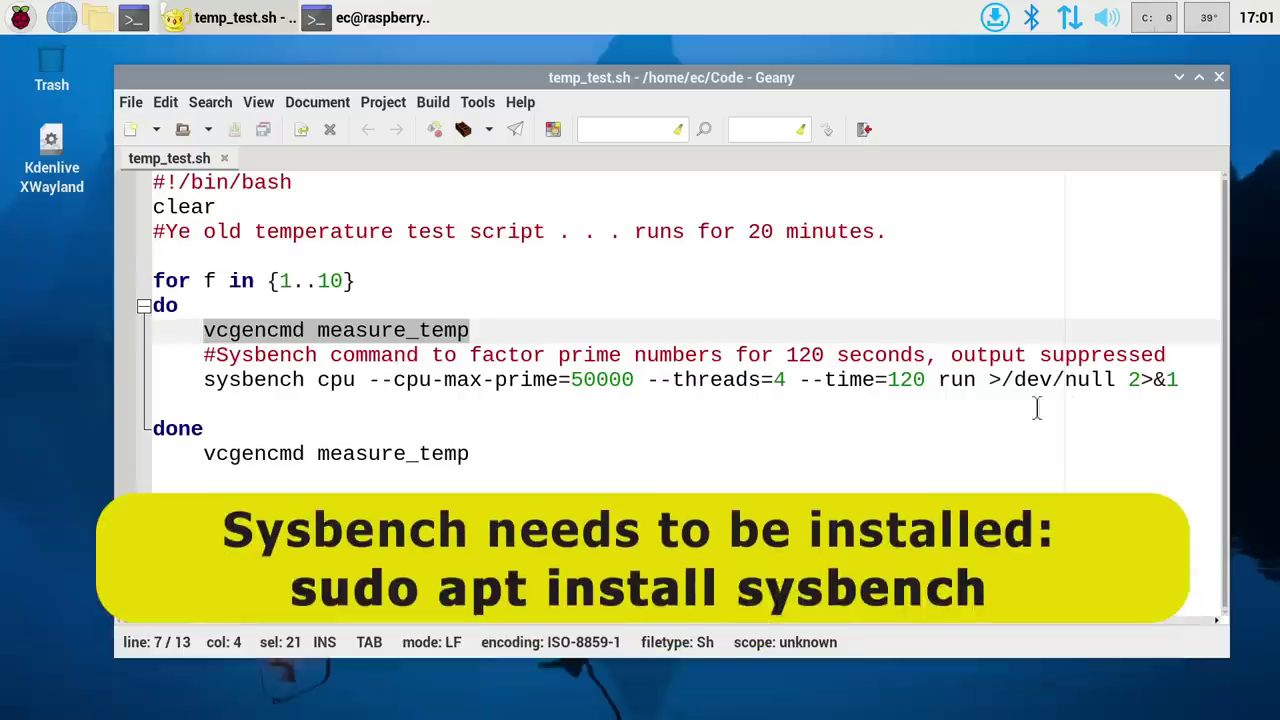
pyautogui.moveTo(1178, 390); pyautogui.dragTo(203, 385)
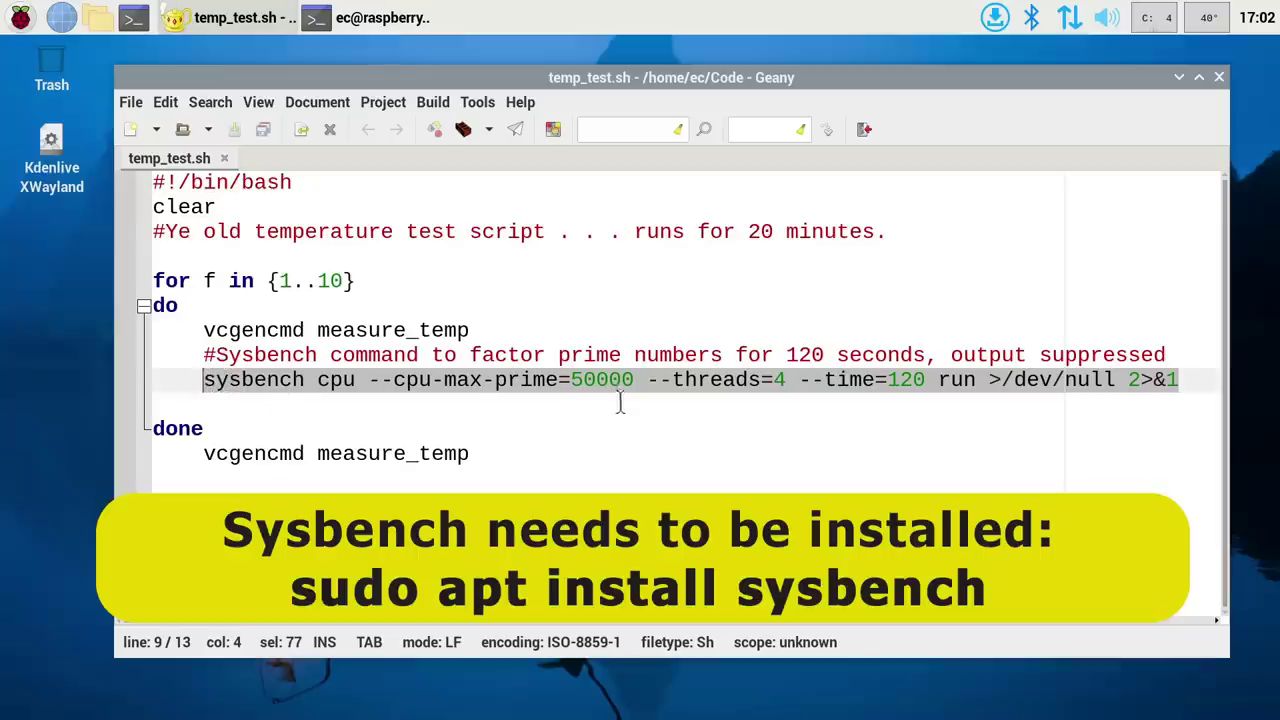
pyautogui.click(913, 384)
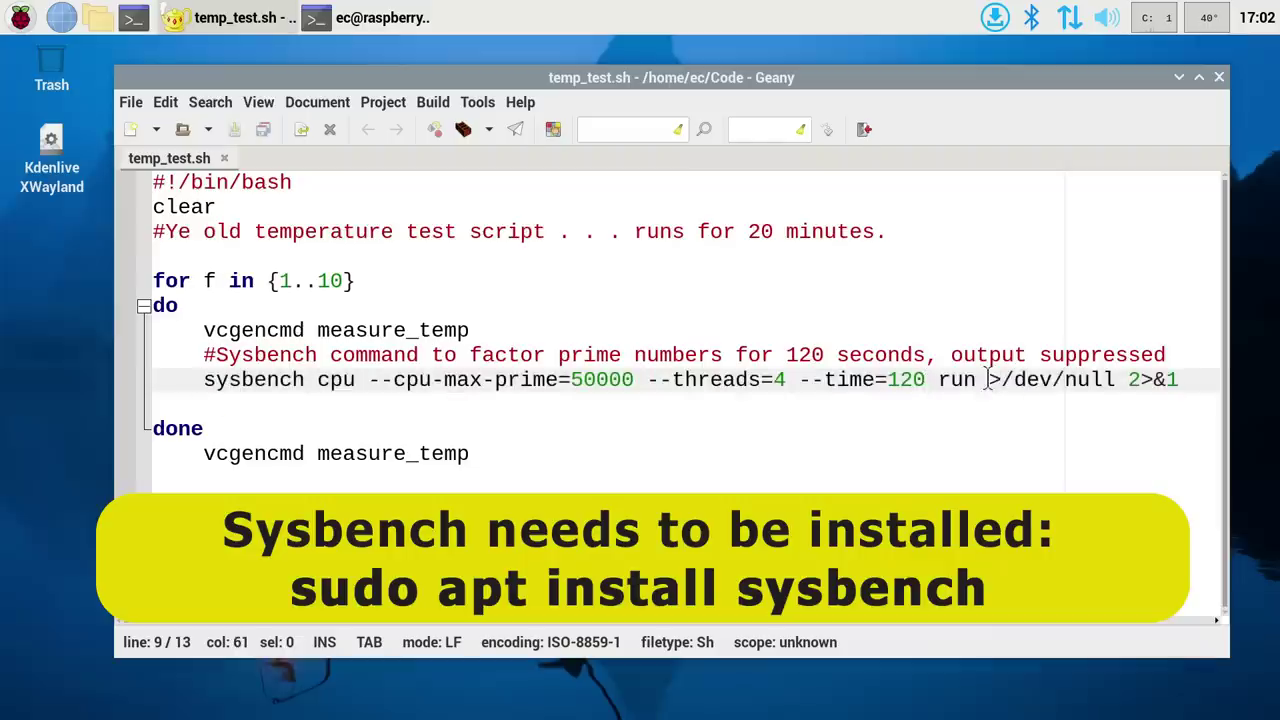
pyautogui.moveTo(987, 380); pyautogui.dragTo(1180, 386)
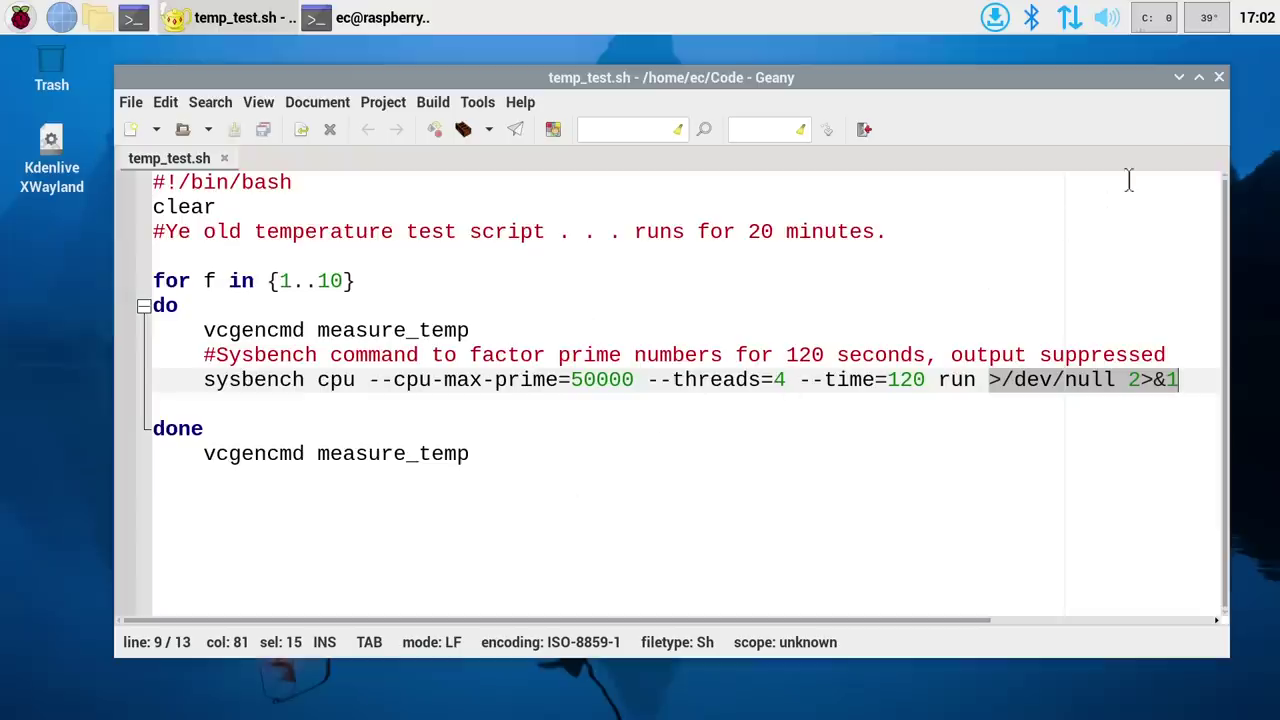
# Step: Close Geany and run ./temp_test.sh in the terminal from the ~/Code folder
pyautogui.click(1219, 77)
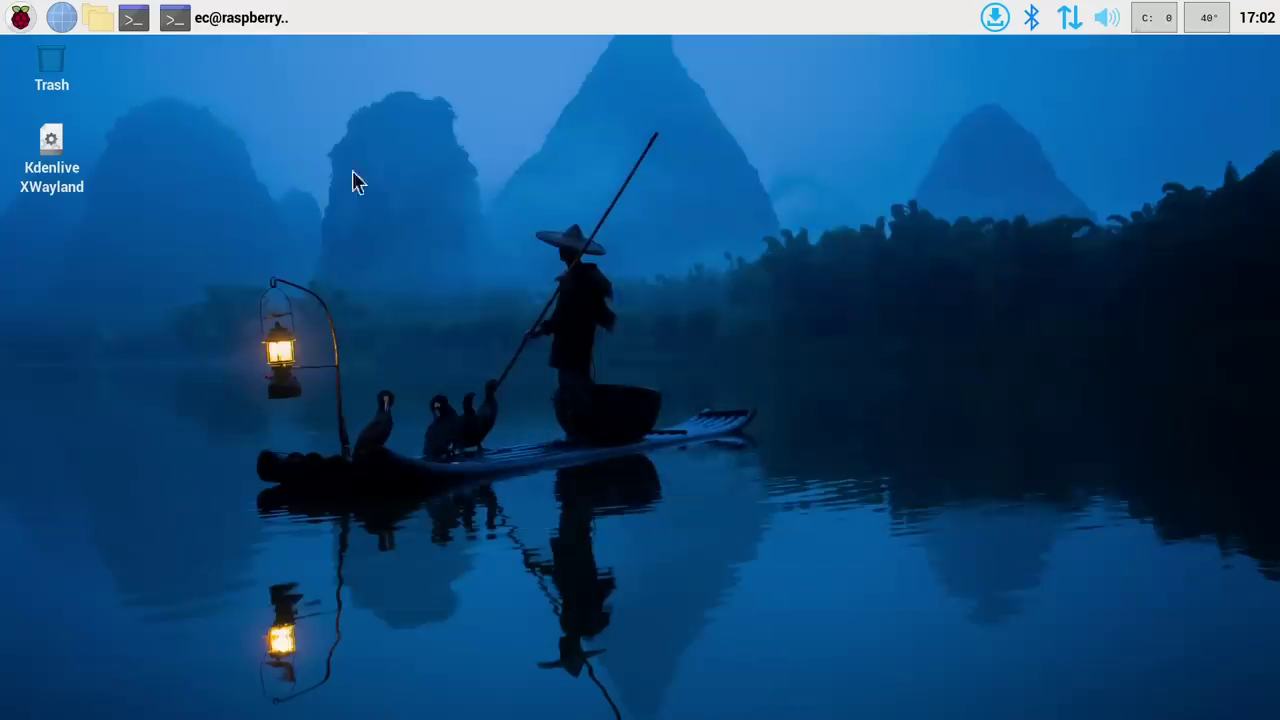
pyautogui.click(266, 24)
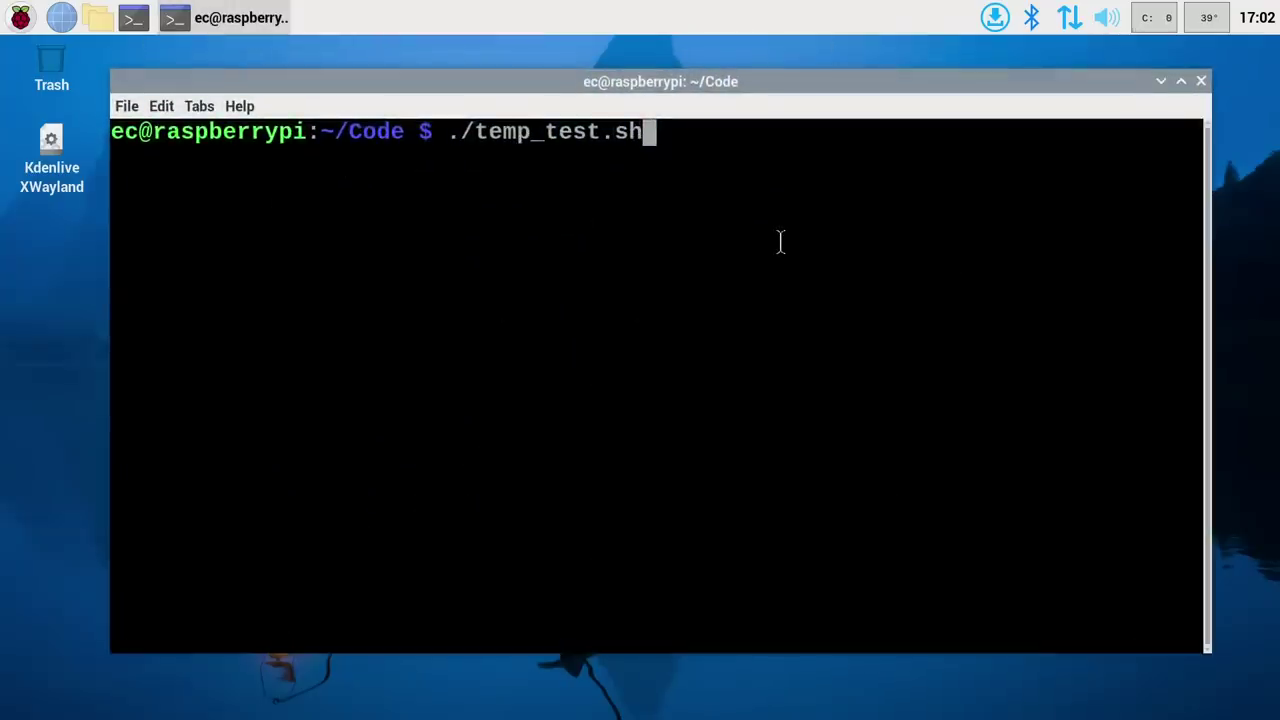
pyautogui.press('Return')
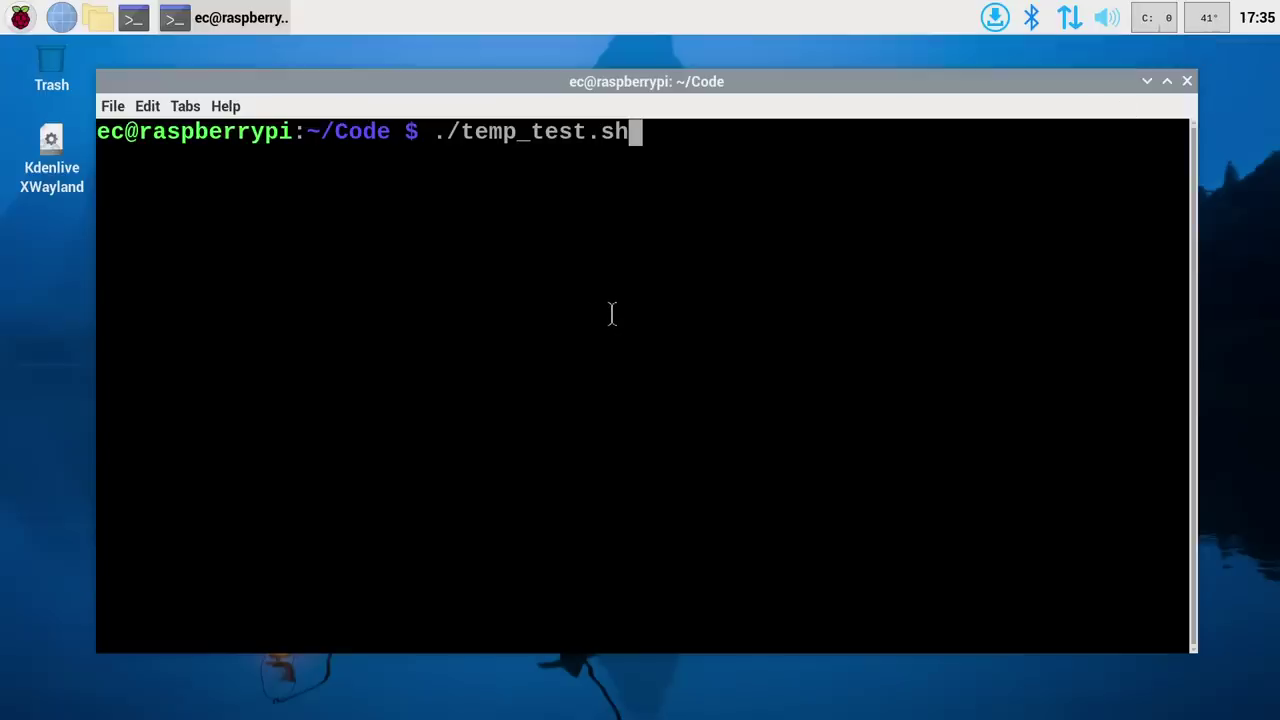
# Step: Run ./temp_test.sh a second time in the terminal
pyautogui.press('Return')
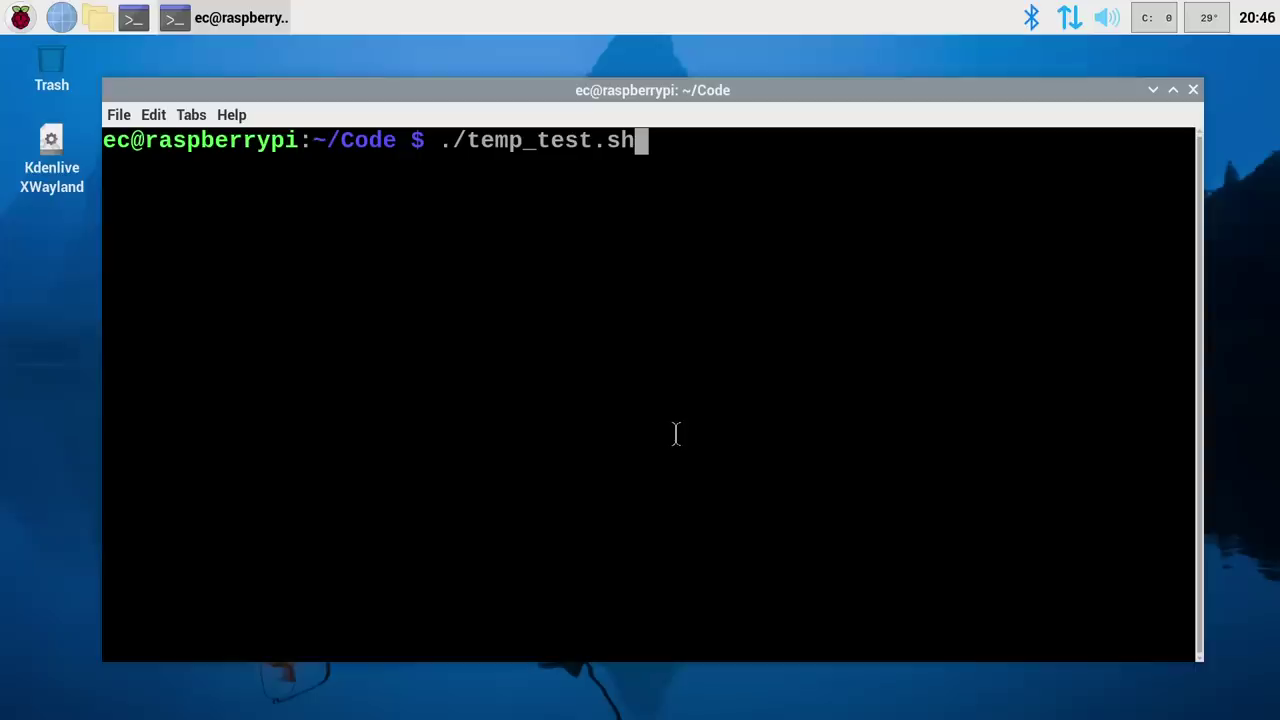
# Step: Run ./temp_test.sh a third time for the third cooling setup
pyautogui.press('Return')
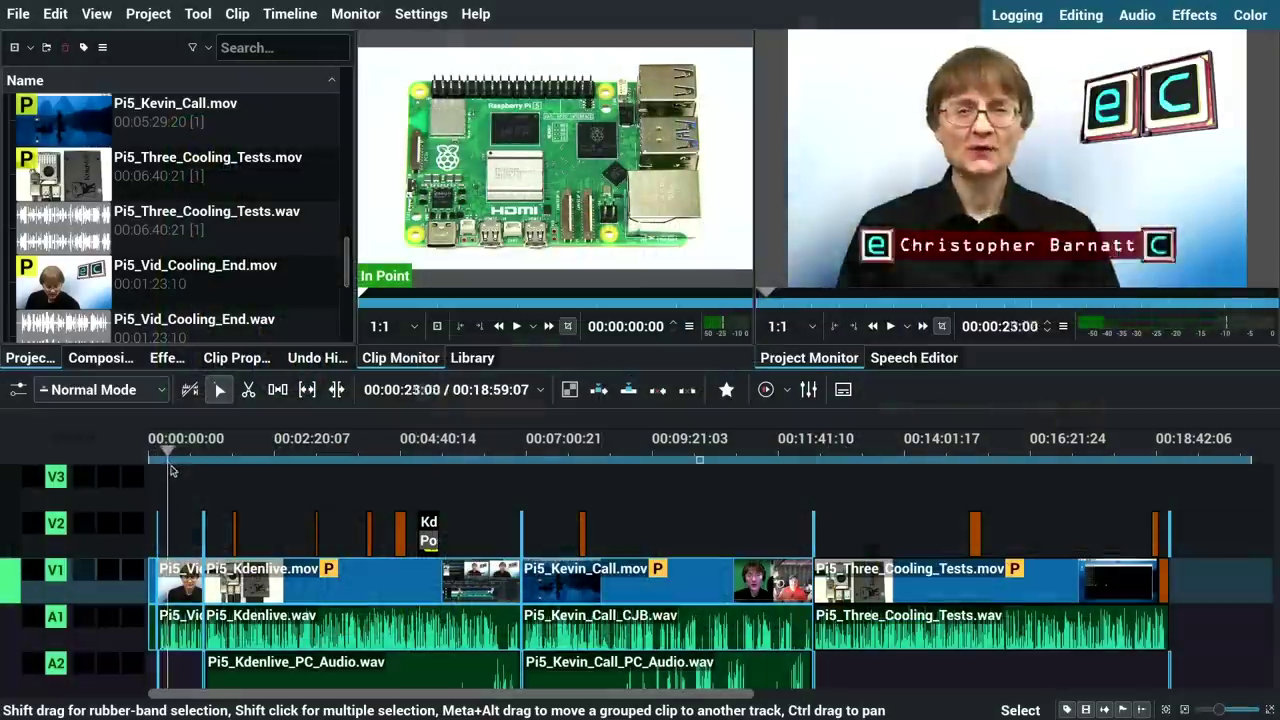
# Step: Drag the playhead to about 00:18:46 to preview the fan, stock heatsink and large heatsink temperature table
pyautogui.moveTo(192, 483); pyautogui.dragTo(1166, 556)
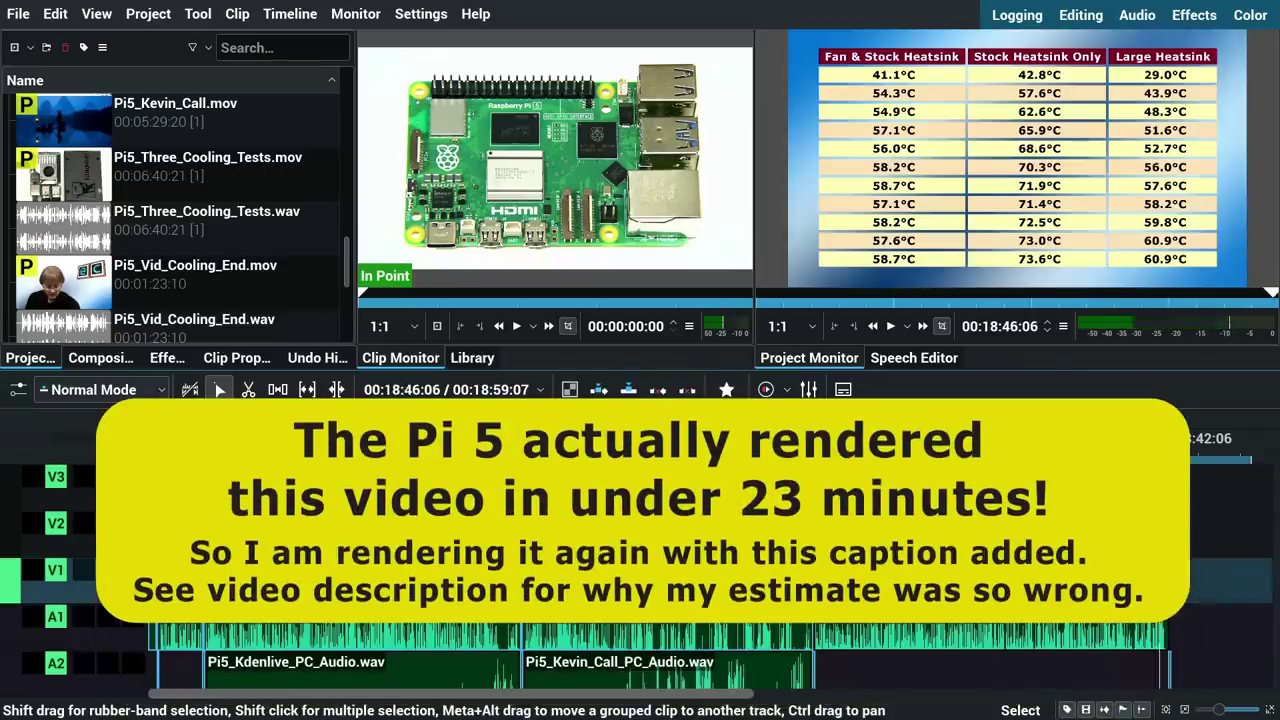